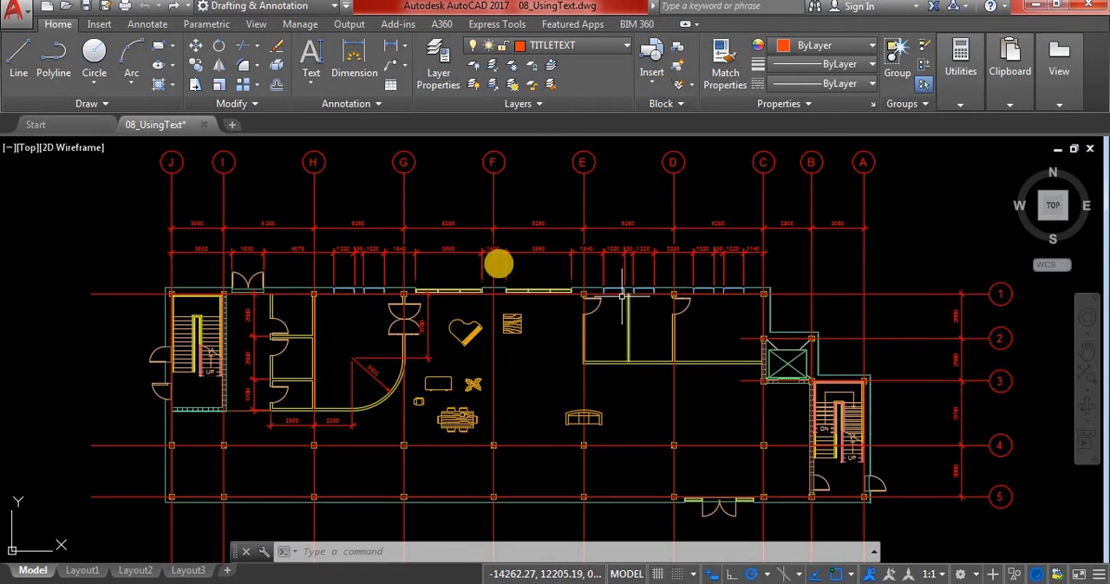
# Create a new layer named TEXT and assign it index color 10
pyautogui.click(436, 78)
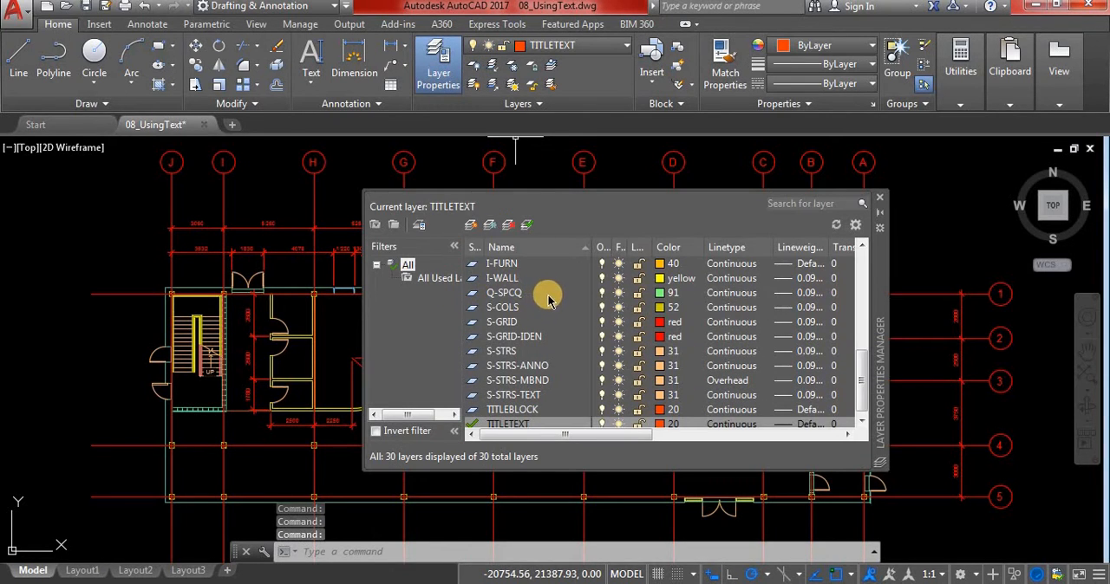
pyautogui.click(470, 226)
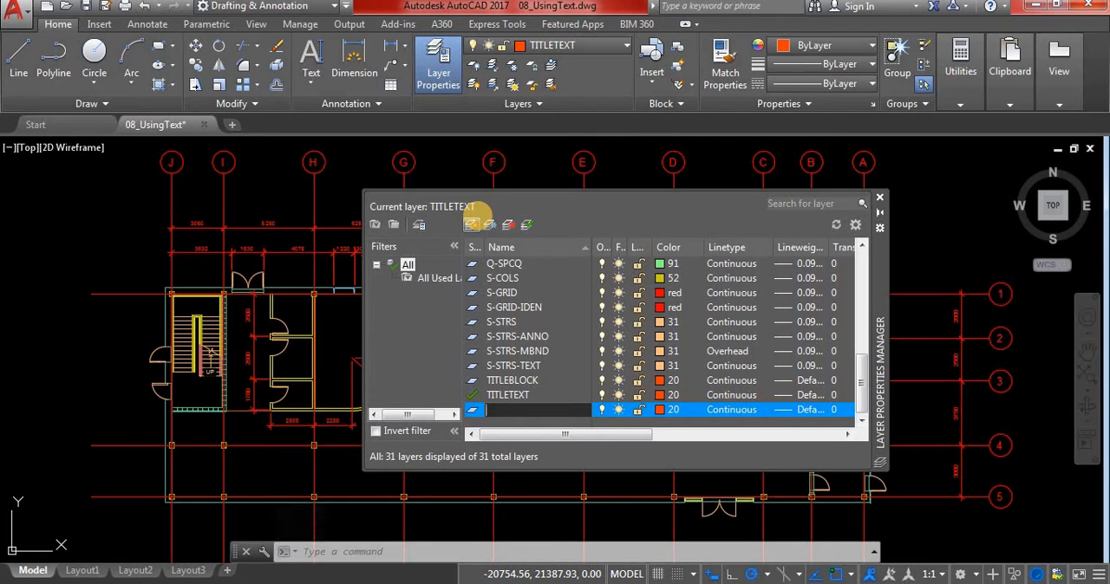
pyautogui.write('TEXT')
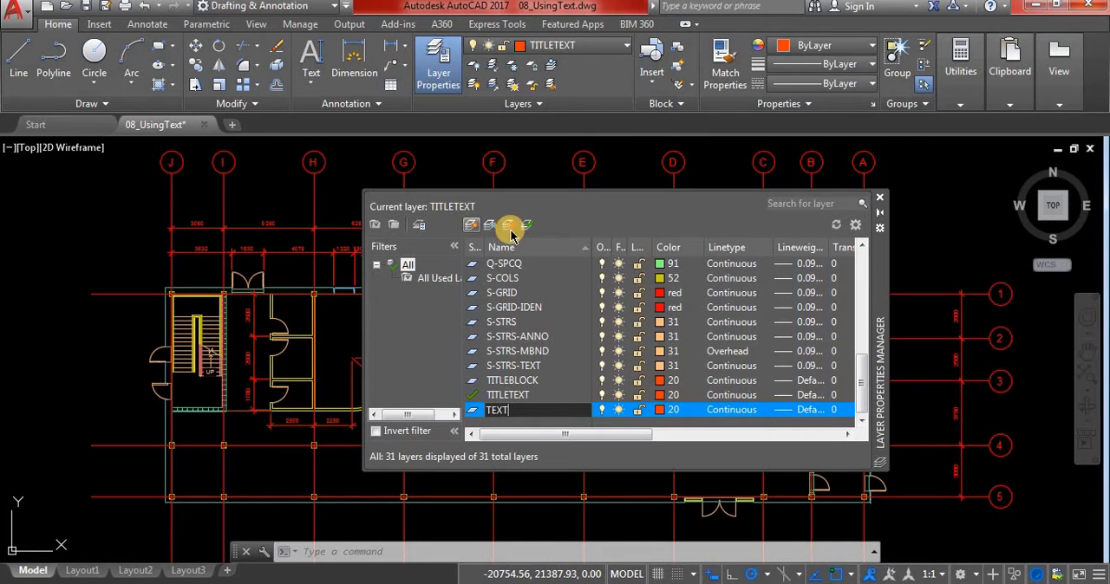
pyautogui.press('Return')
pyautogui.click(664, 409)
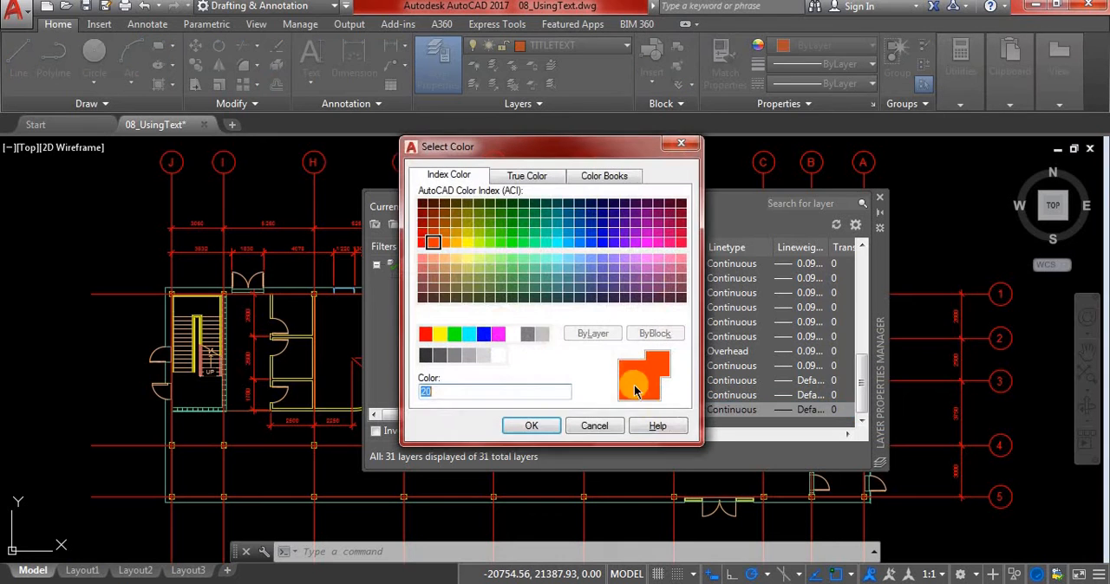
pyautogui.click(423, 234)
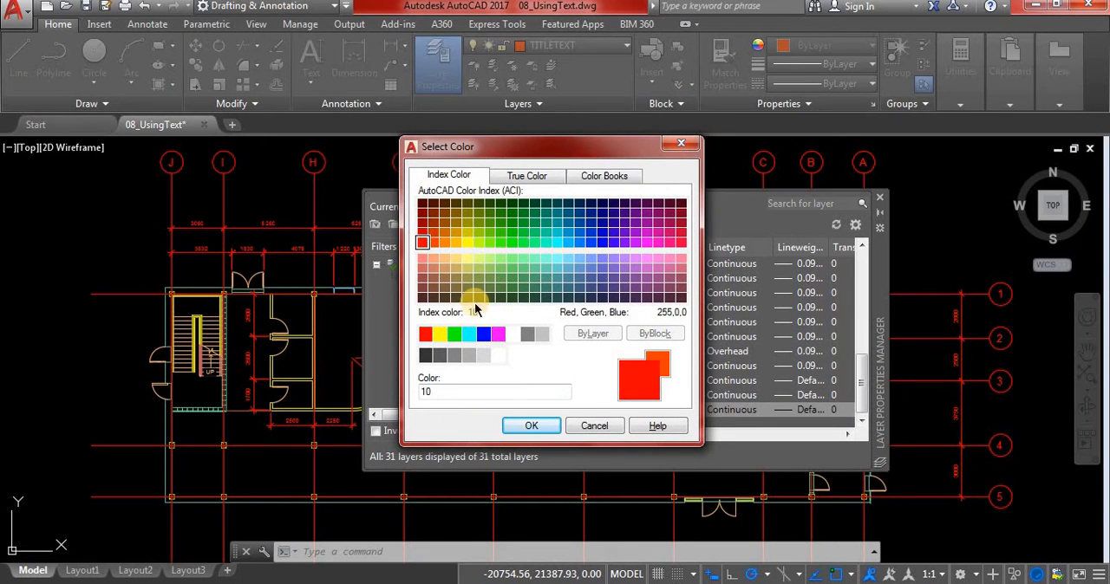
pyautogui.click(531, 426)
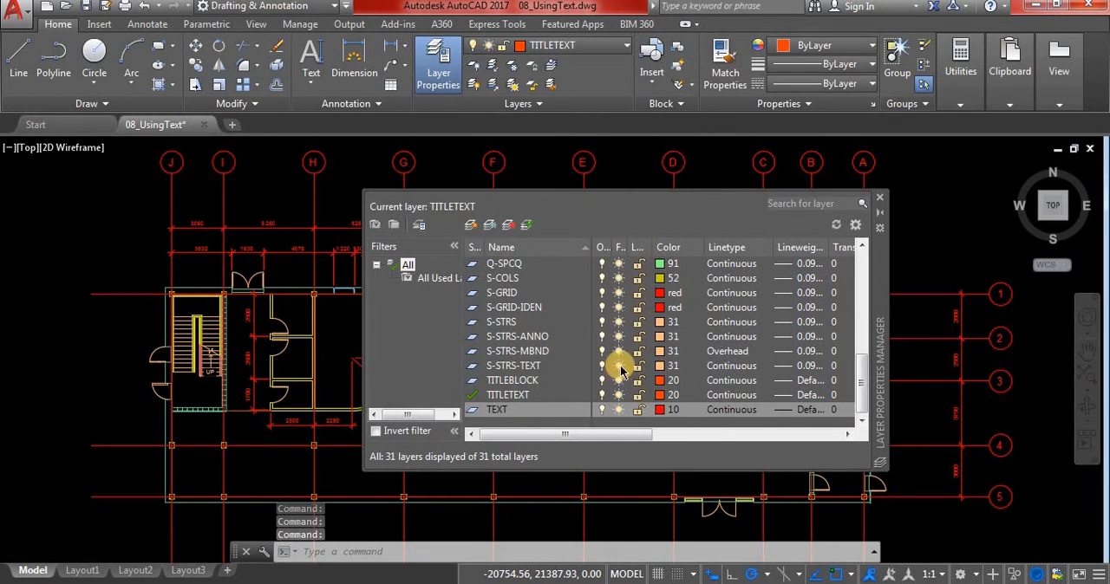
# Make the TEXT layer current and close the layer manager
pyautogui.scroll(5, 626, 353)
pyautogui.scroll(-5, 629, 352)
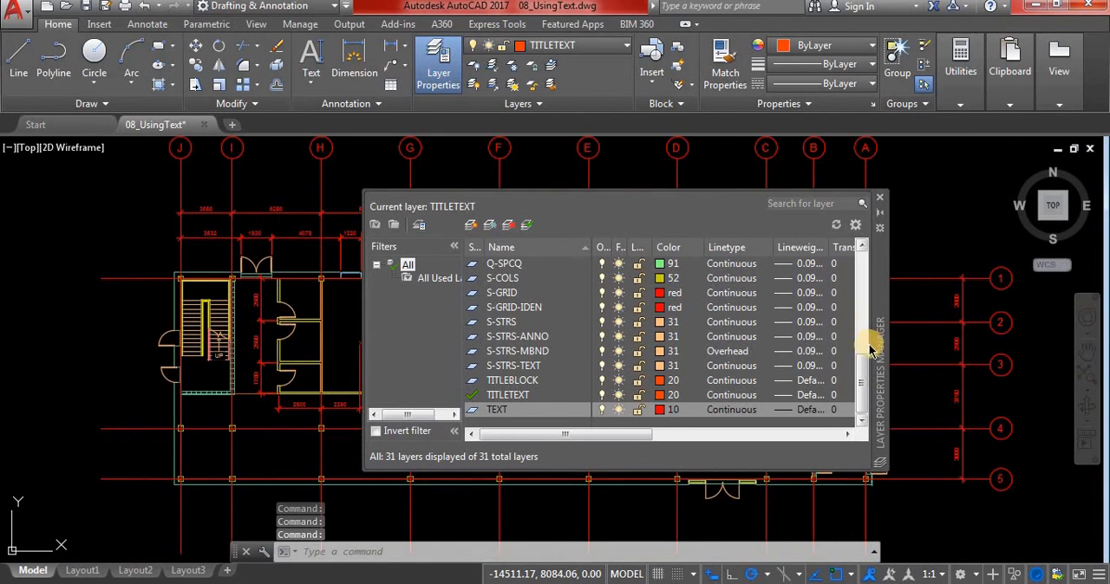
pyautogui.moveTo(862, 360); pyautogui.dragTo(864, 395)
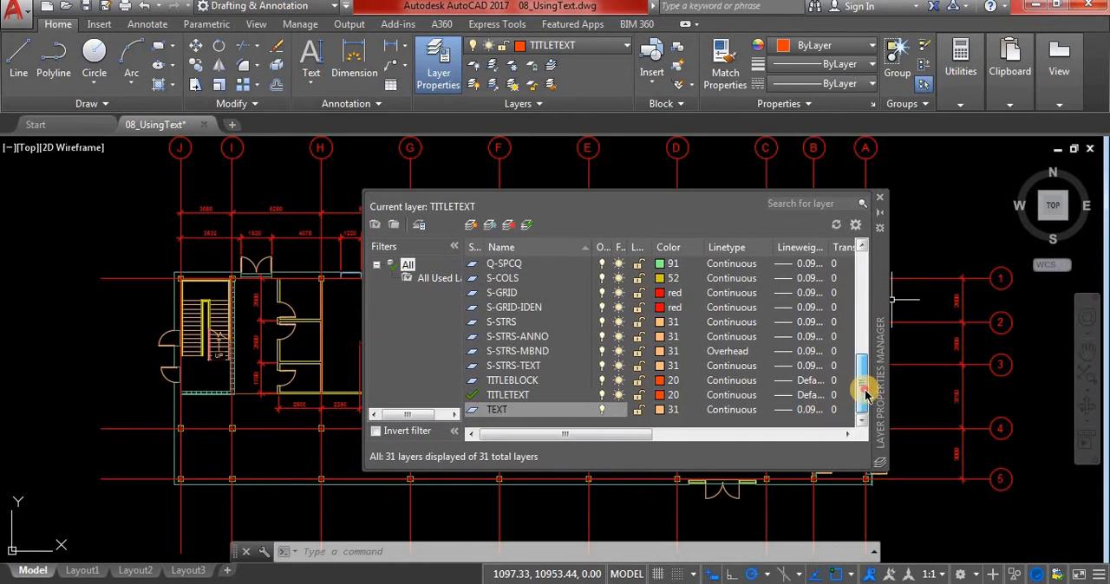
pyautogui.doubleClick(475, 411)
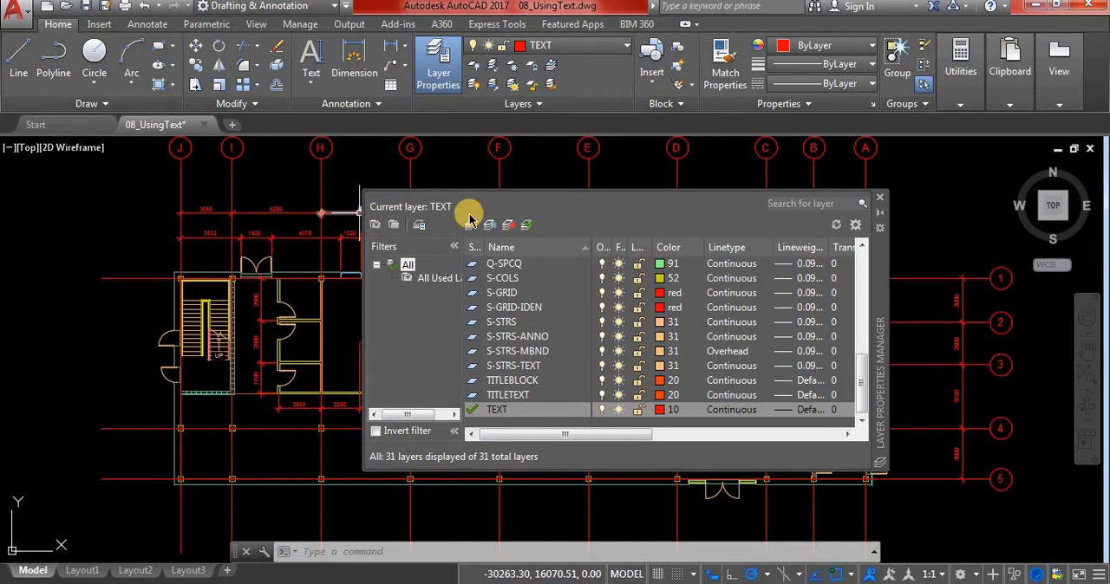
pyautogui.click(879, 198)
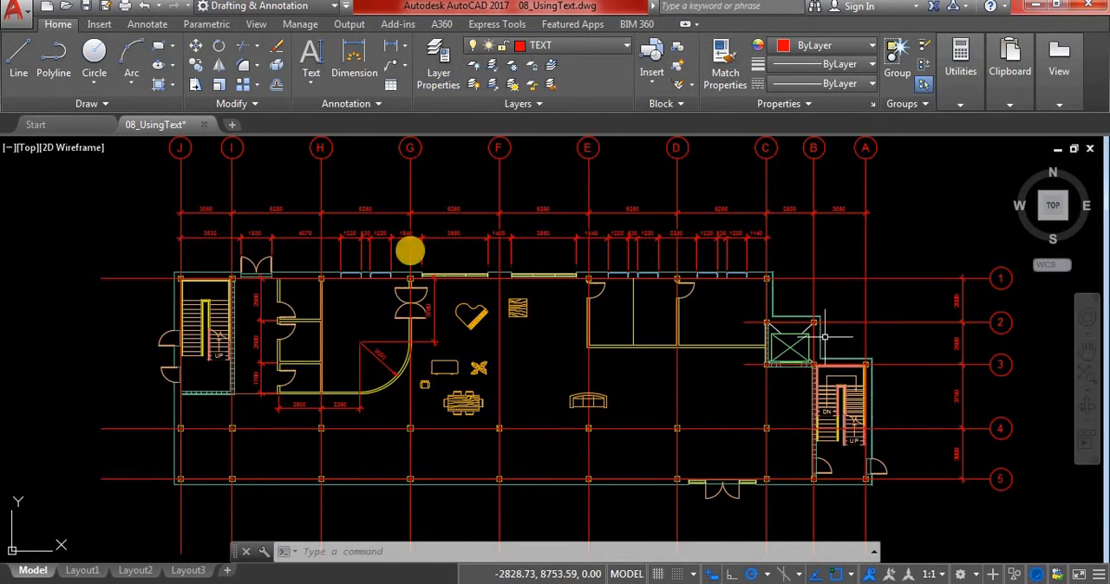
# Restore the custom model view named Office
pyautogui.click(29, 149)
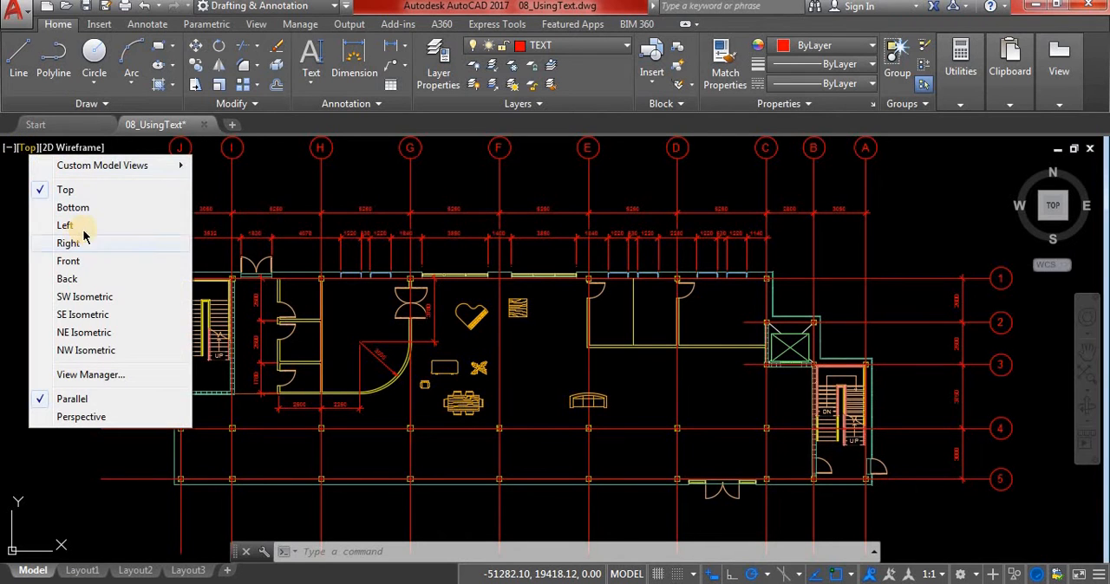
pyautogui.moveTo(148, 164)
pyautogui.click(297, 219)
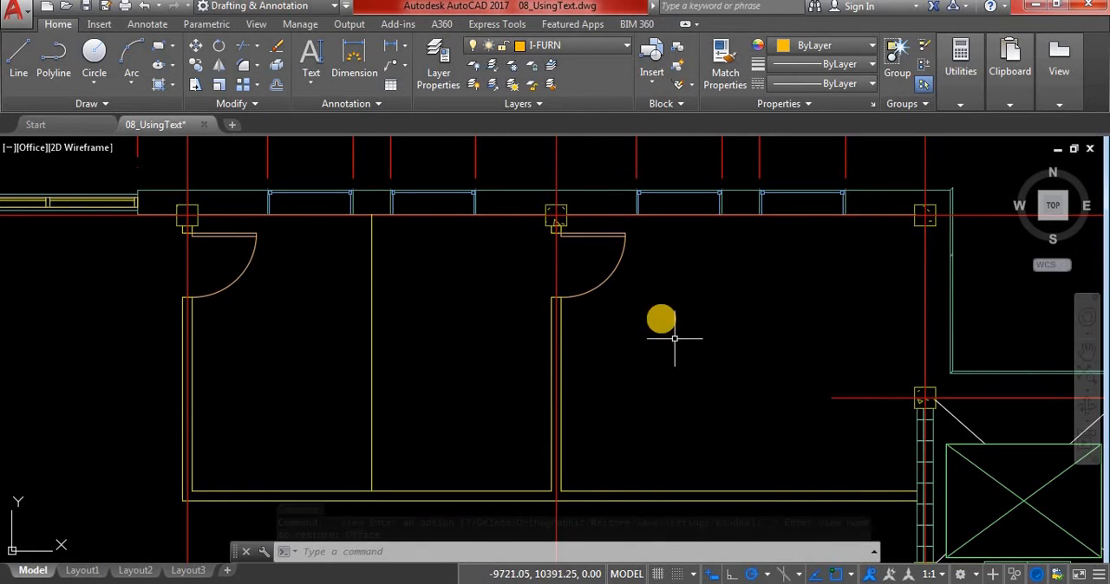
# Start single-line text with middle-center (MC) justification and place its middle point near the center of the room between grids D and C
pyautogui.click(302, 85)
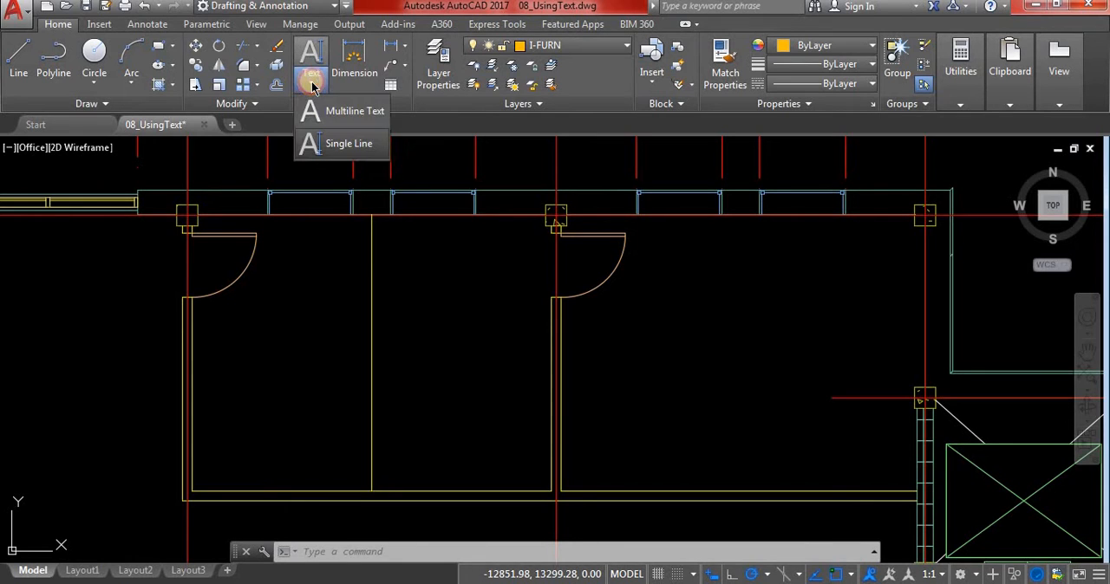
pyautogui.click(329, 144)
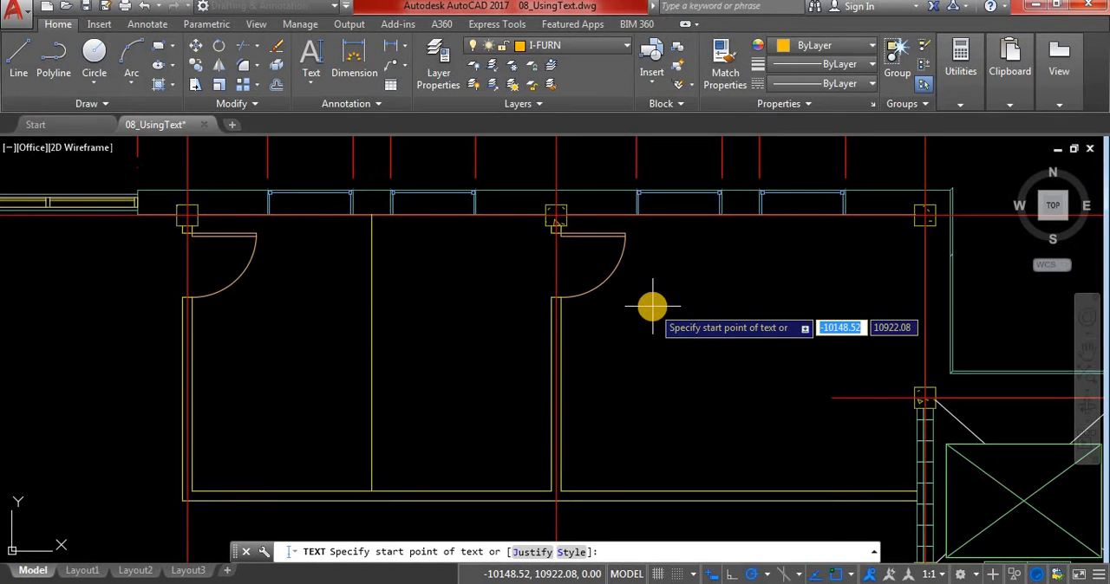
pyautogui.click(309, 85)
pyautogui.click(308, 84)
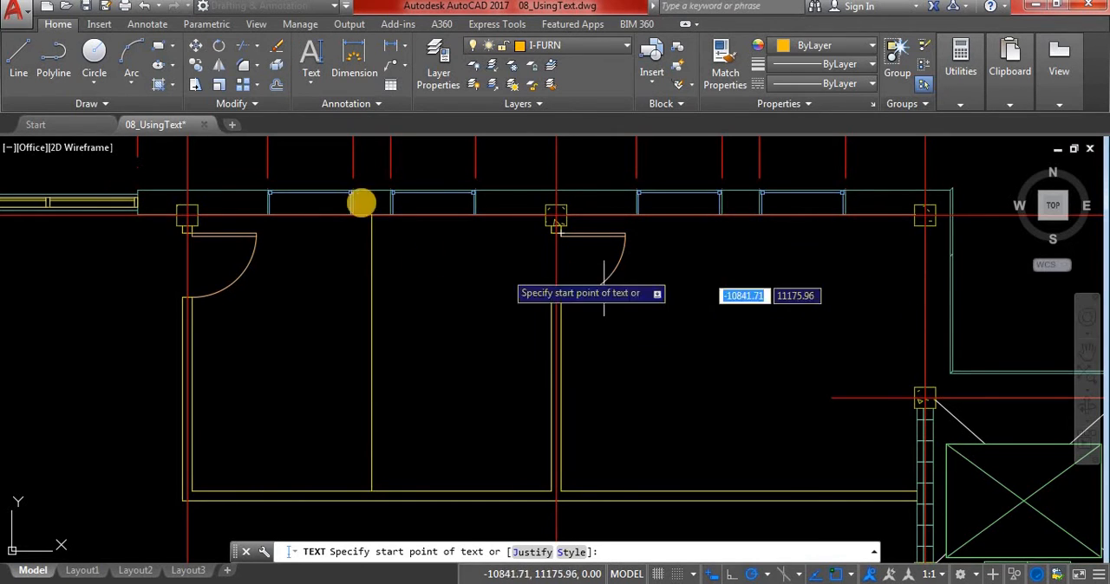
pyautogui.click(312, 83)
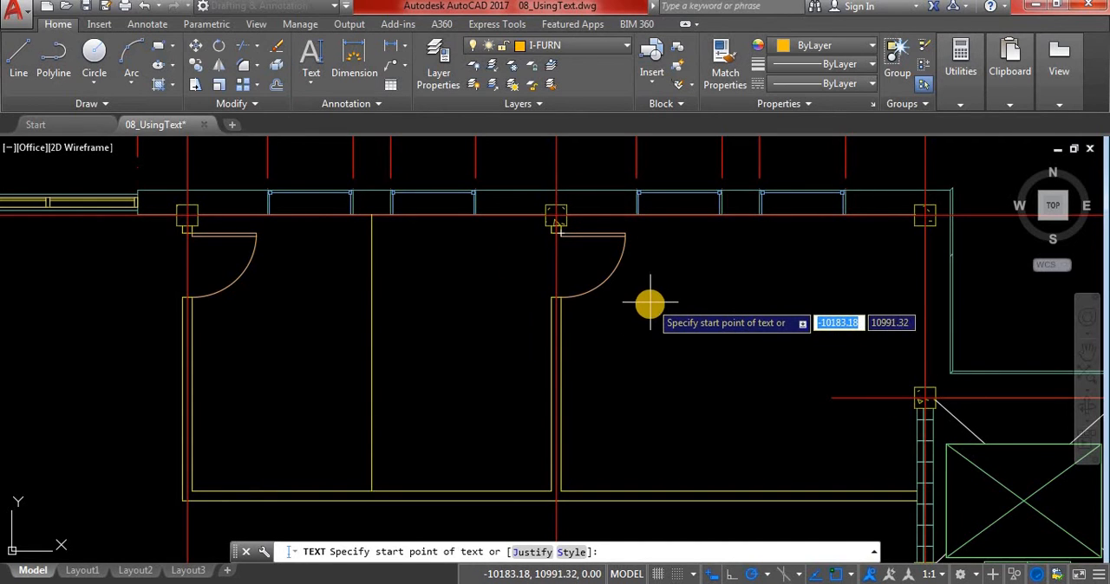
pyautogui.rightClick(650, 304)
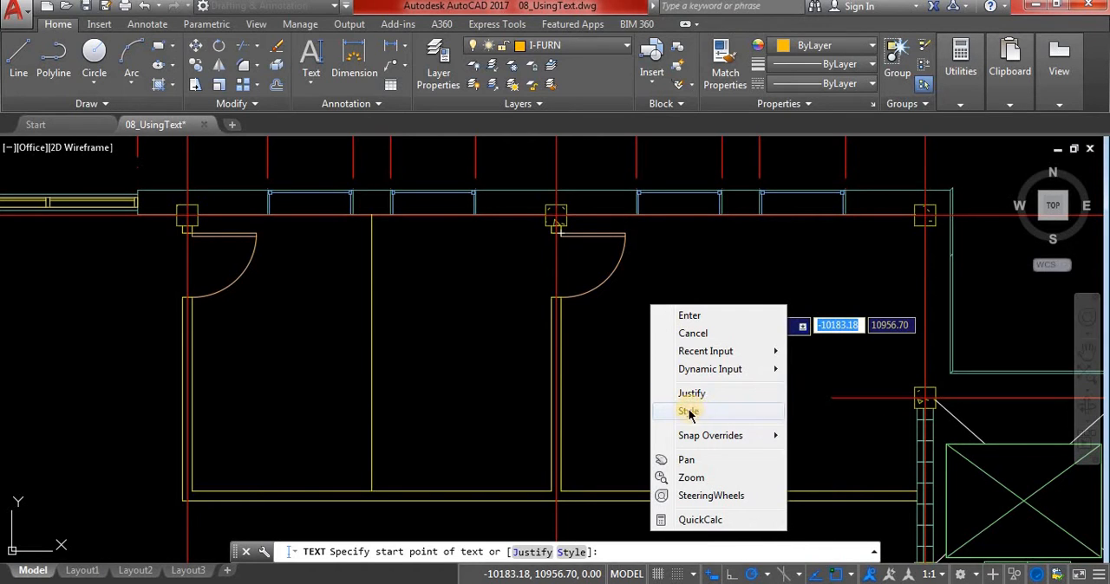
pyautogui.click(700, 398)
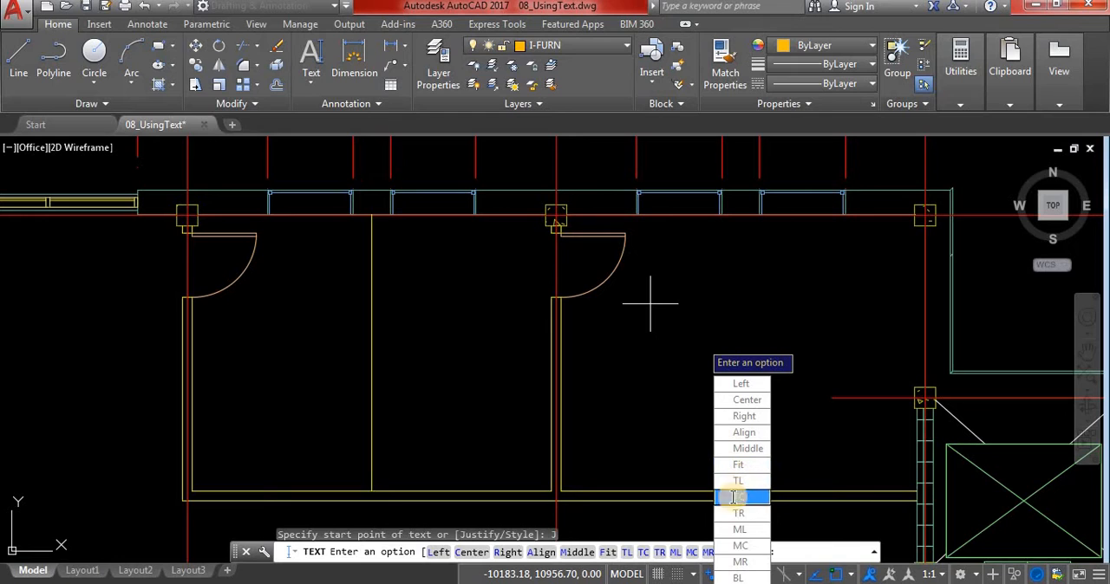
pyautogui.click(740, 546)
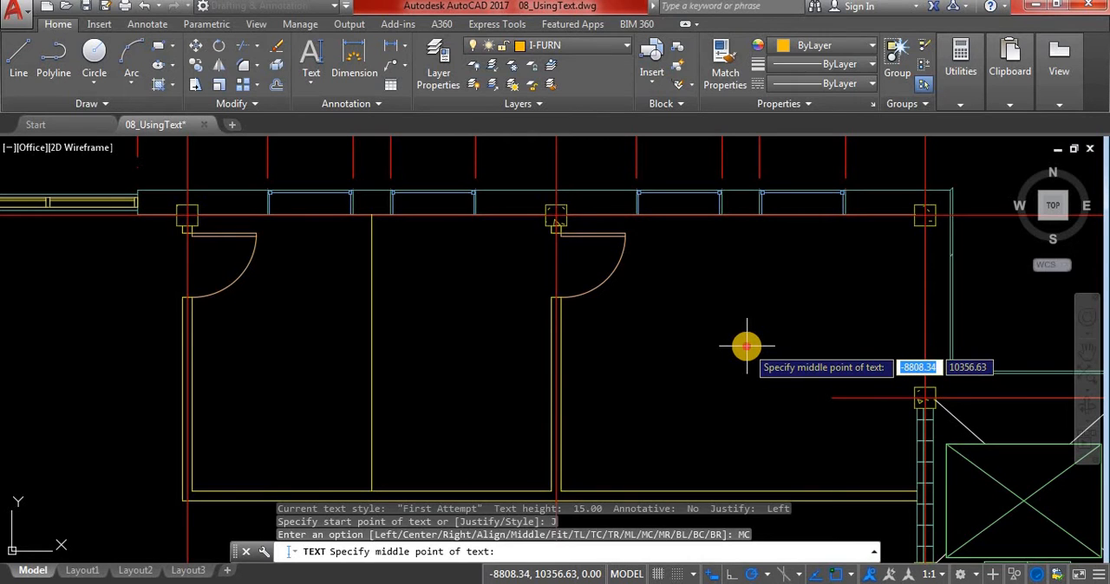
pyautogui.click(746, 346)
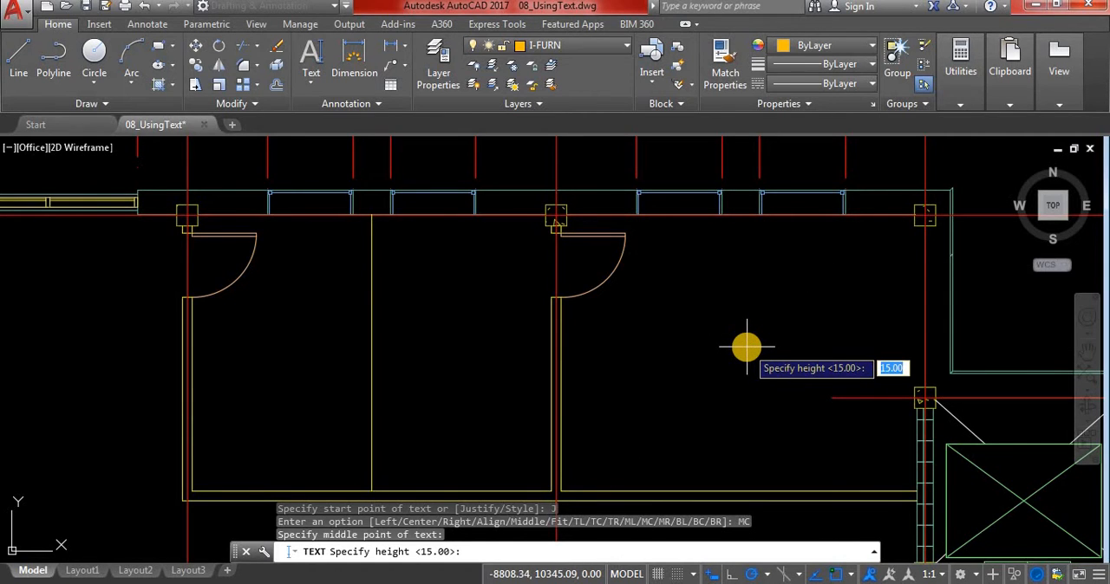
# Set the text height to 400 and the rotation angle to 0
pyautogui.write('4')
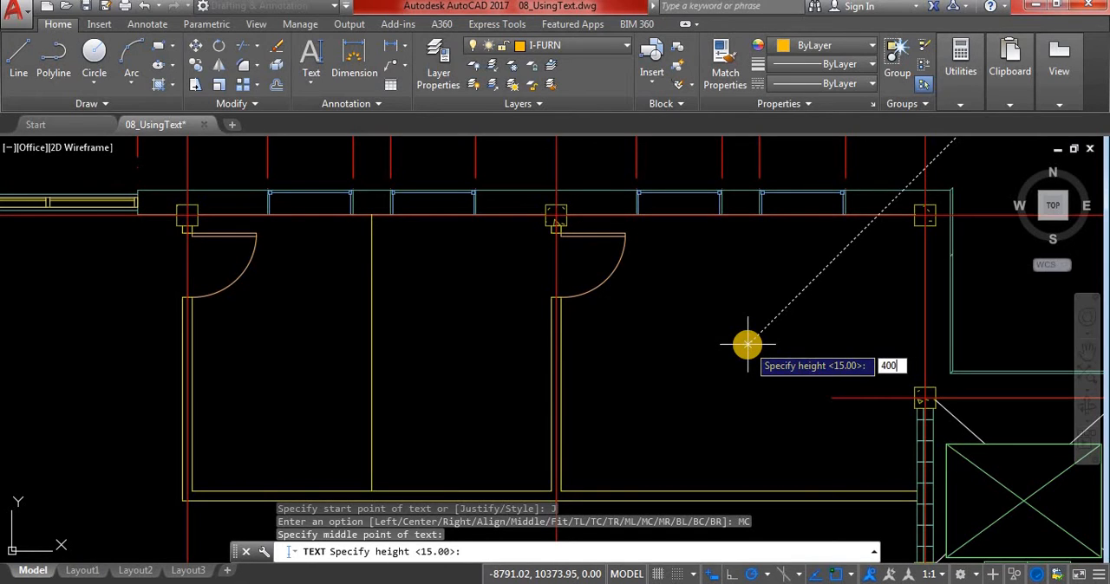
pyautogui.write('00')
pyautogui.press('Return')
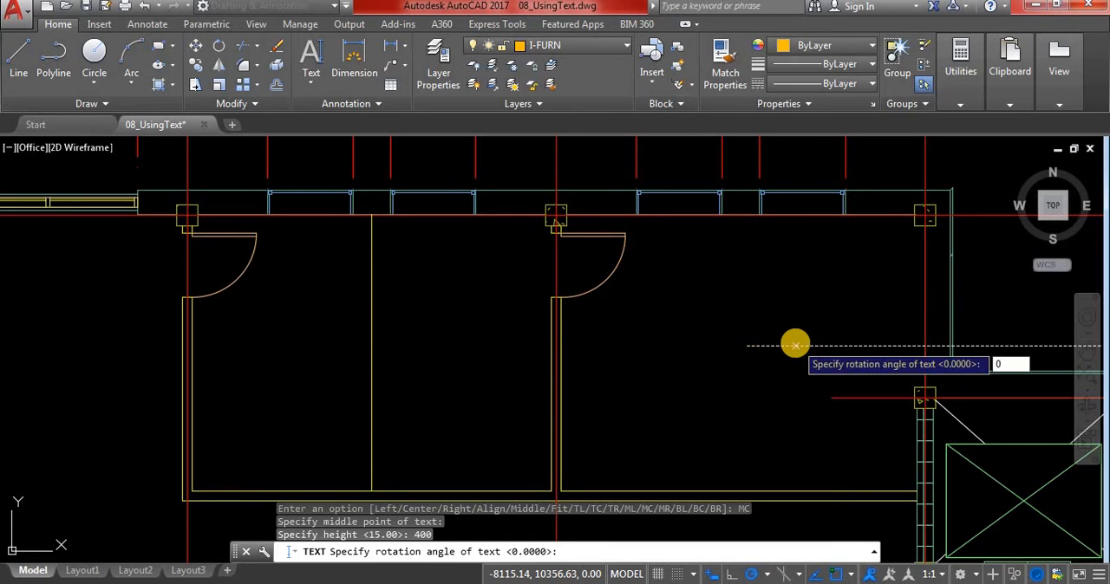
pyautogui.press('Return')
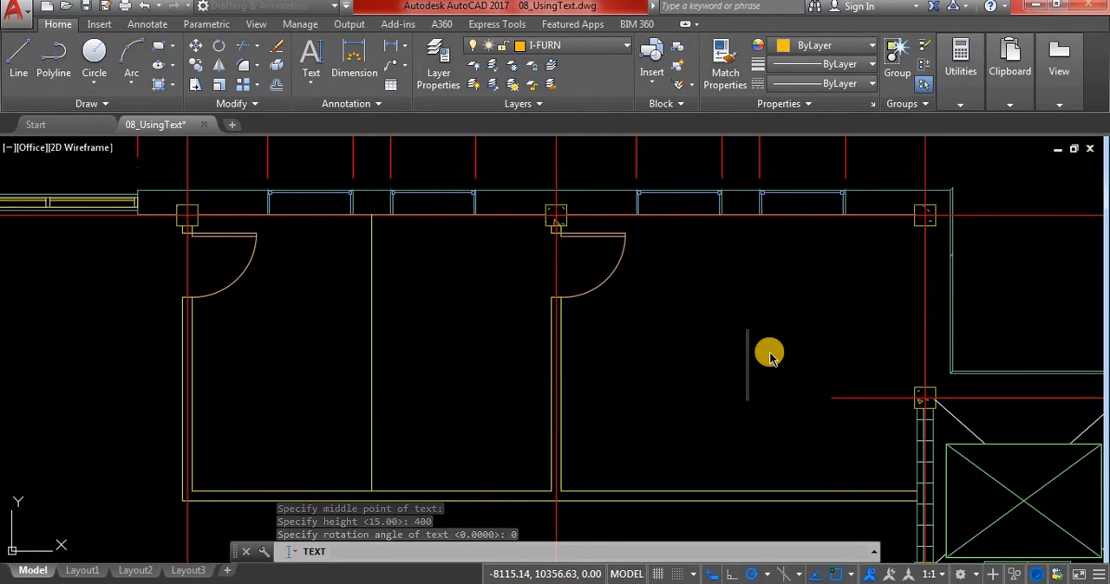
pyautogui.write('JKDFJ')
pyautogui.press('BackSpace')
pyautogui.press('BackSpace')
pyautogui.press('BackSpace')
pyautogui.press('BackSpace')
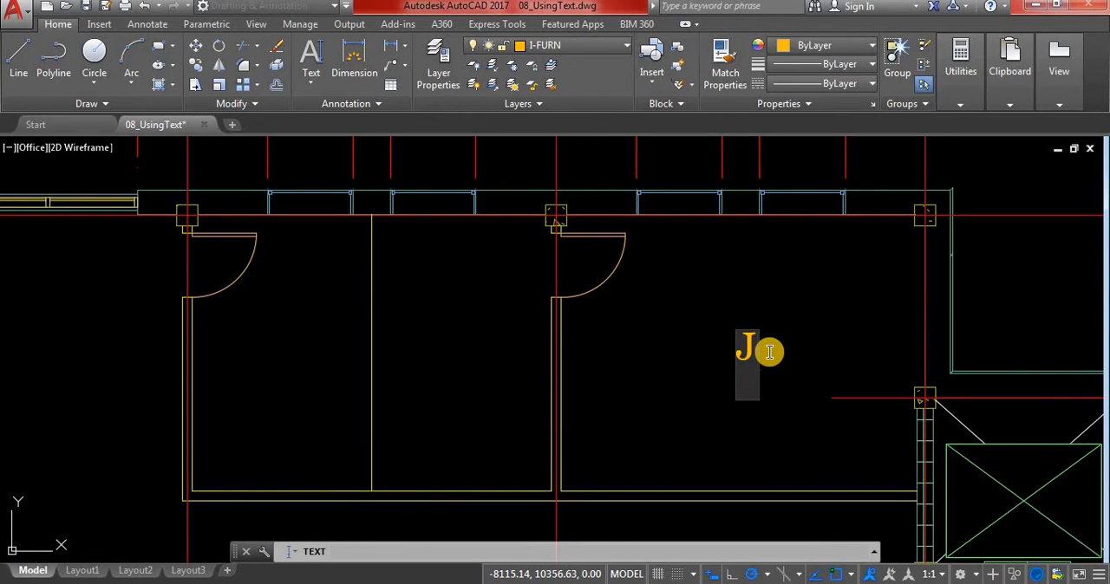
pyautogui.press('BackSpace')
pyautogui.write('O')
pyautogui.press('BackSpace')
pyautogui.write('O')
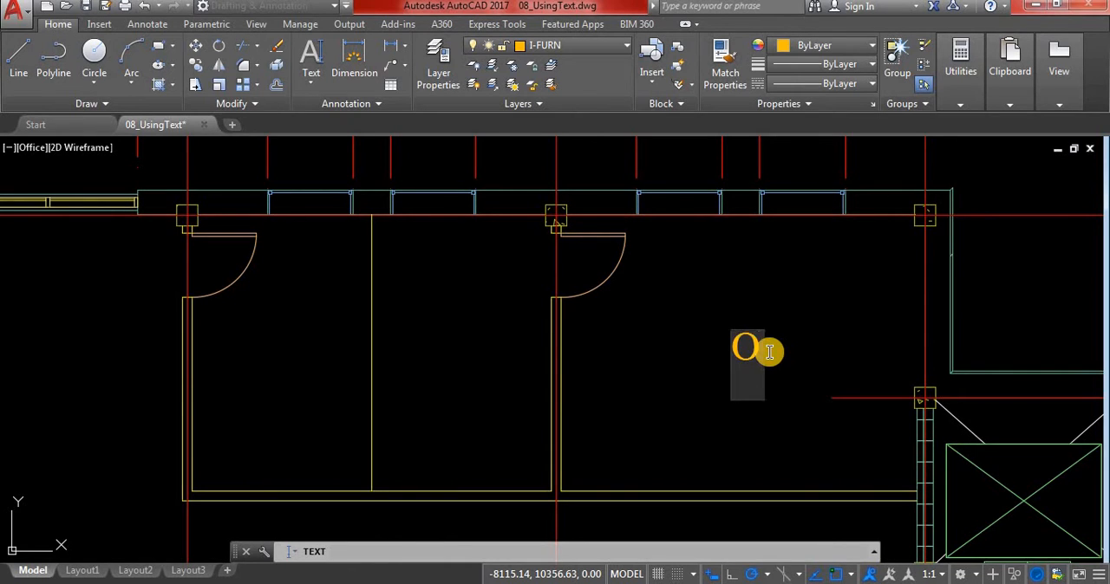
pyautogui.press('BackSpace')
pyautogui.write('O')
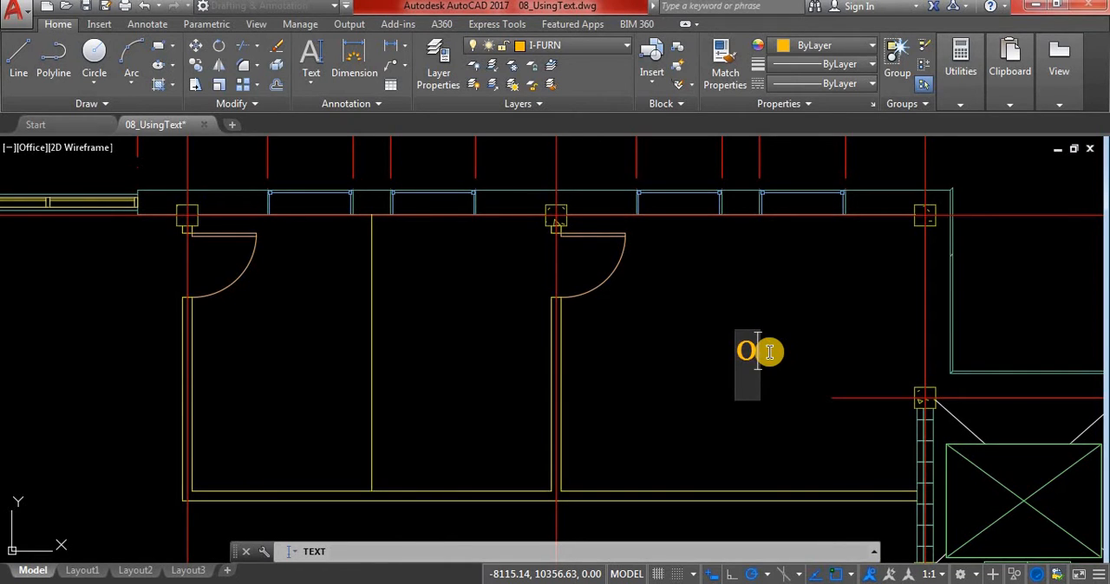
pyautogui.write('O')
pyautogui.press('BackSpace')
pyautogui.press('BackSpace')
# Enter "Office 1" as the first line of the room label
pyautogui.write('O')
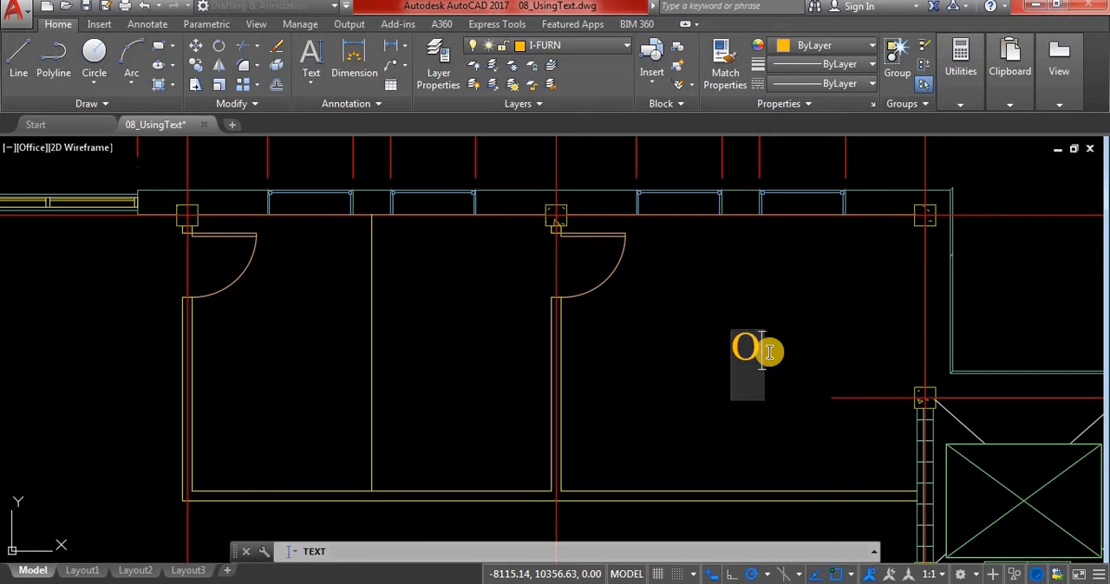
pyautogui.write('ffice ')
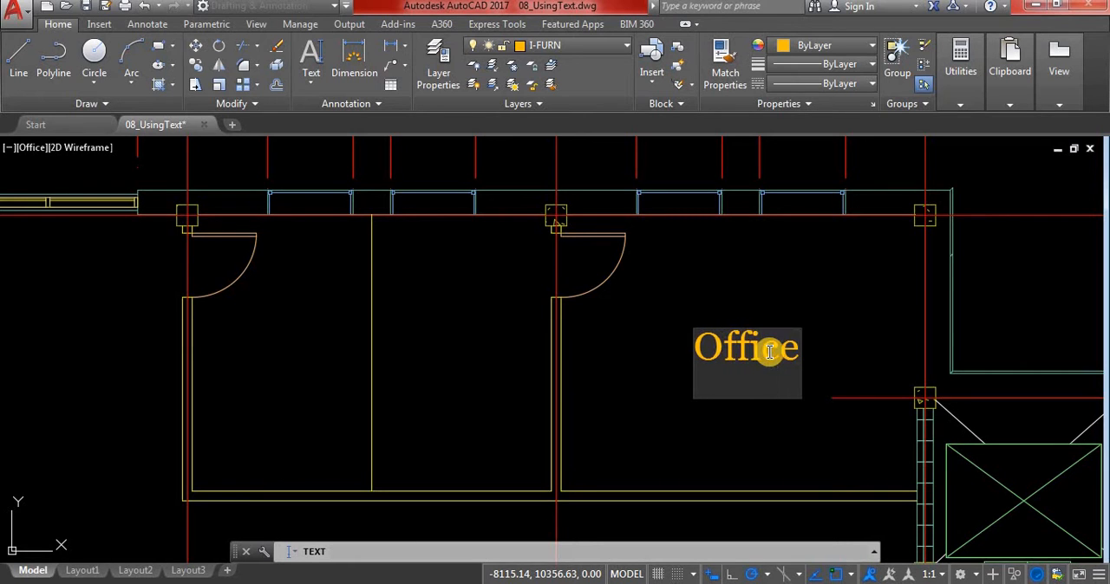
pyautogui.write('1')
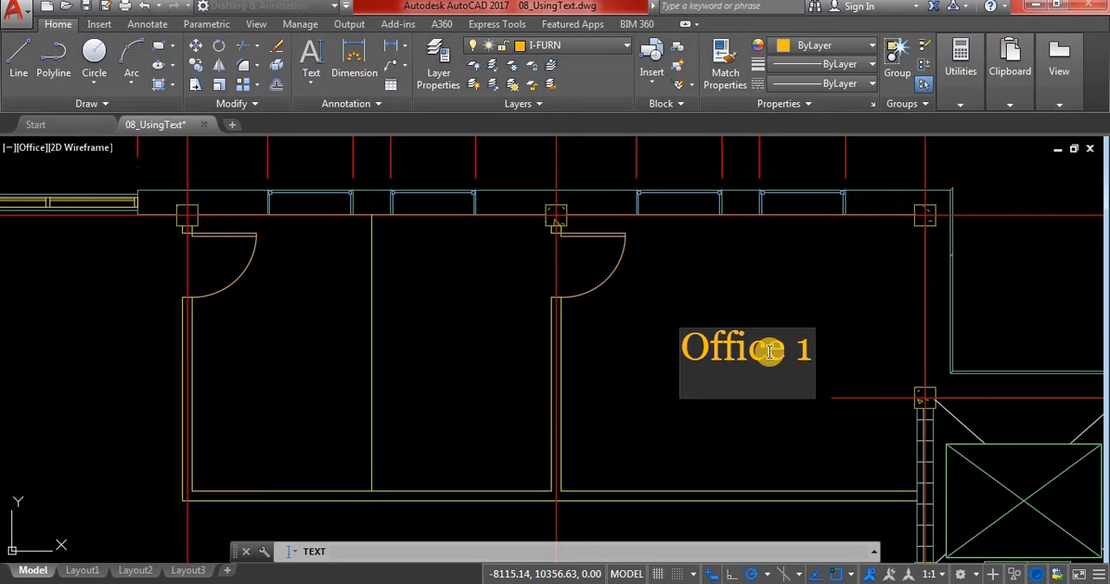
pyautogui.press('Return')
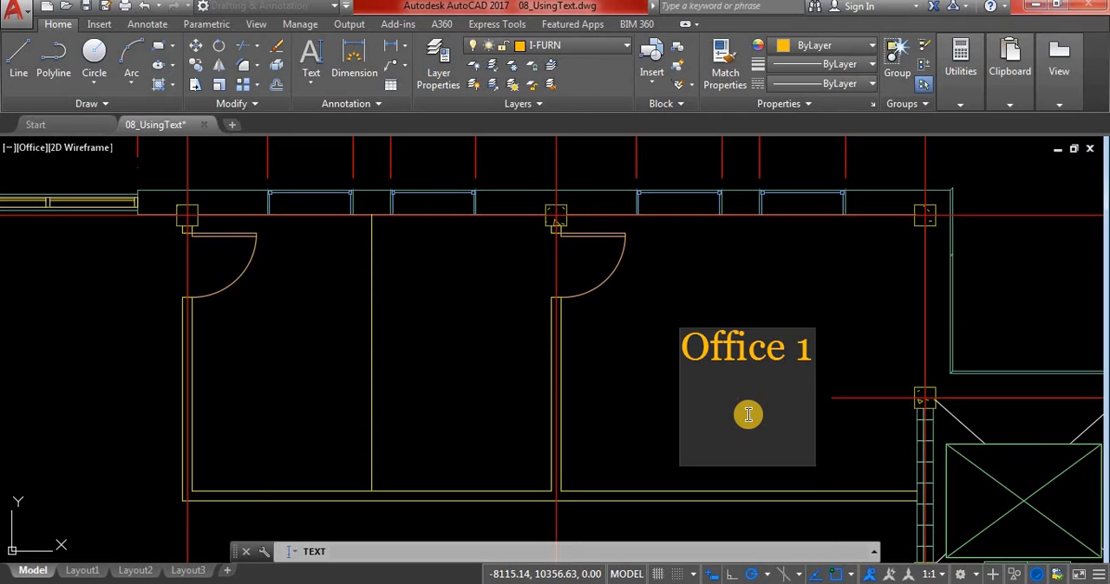
# Add "Warehouse" as the second line, finish the text, and save the drawing
pyautogui.write('ar')
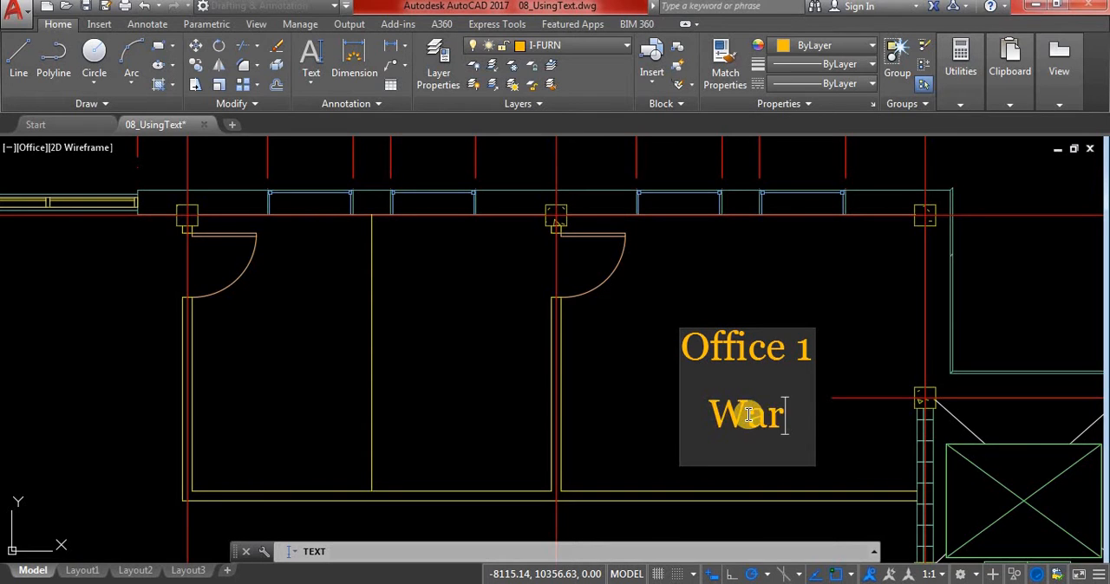
pyautogui.write('ehouse')
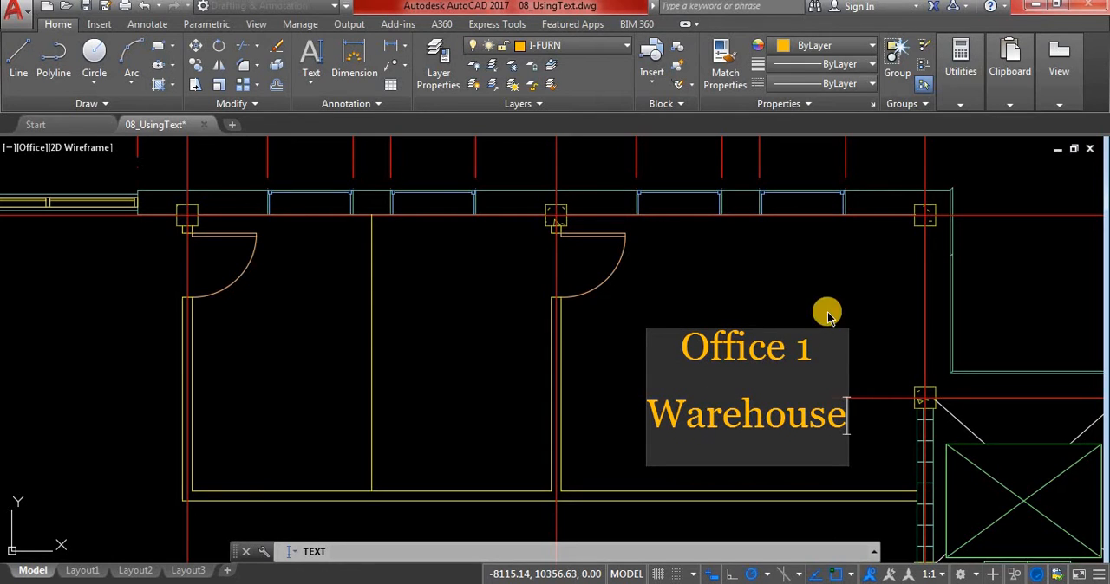
pyautogui.press('Return')
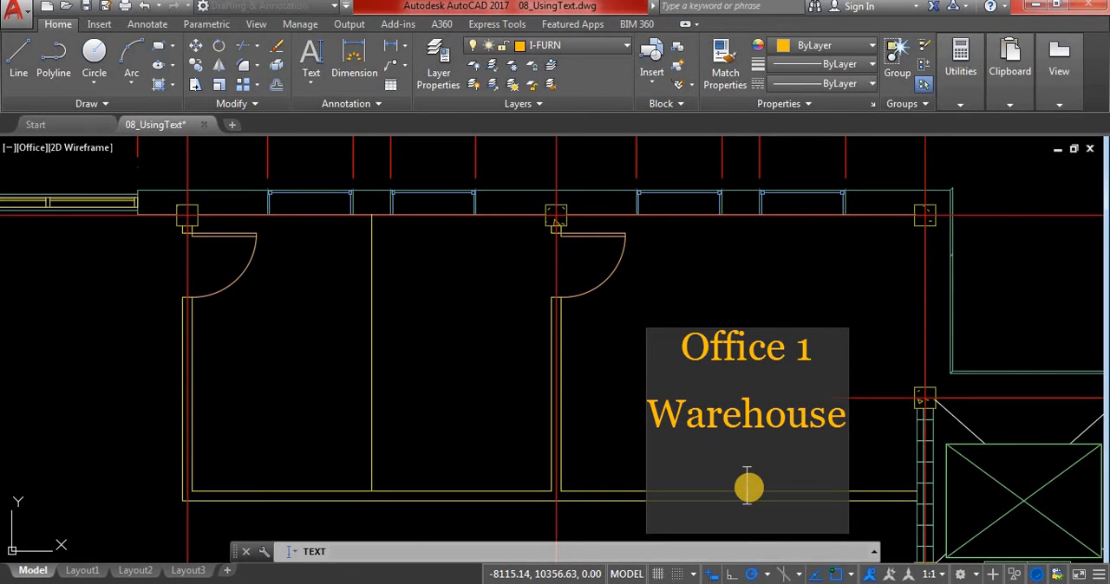
pyautogui.press('Return')
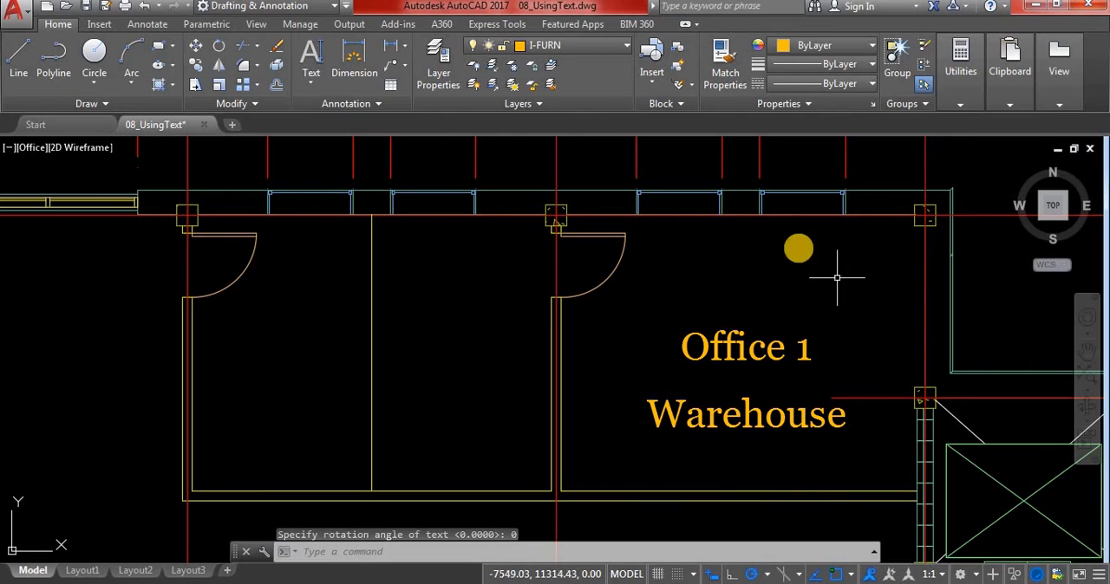
pyautogui.click(88, 7)
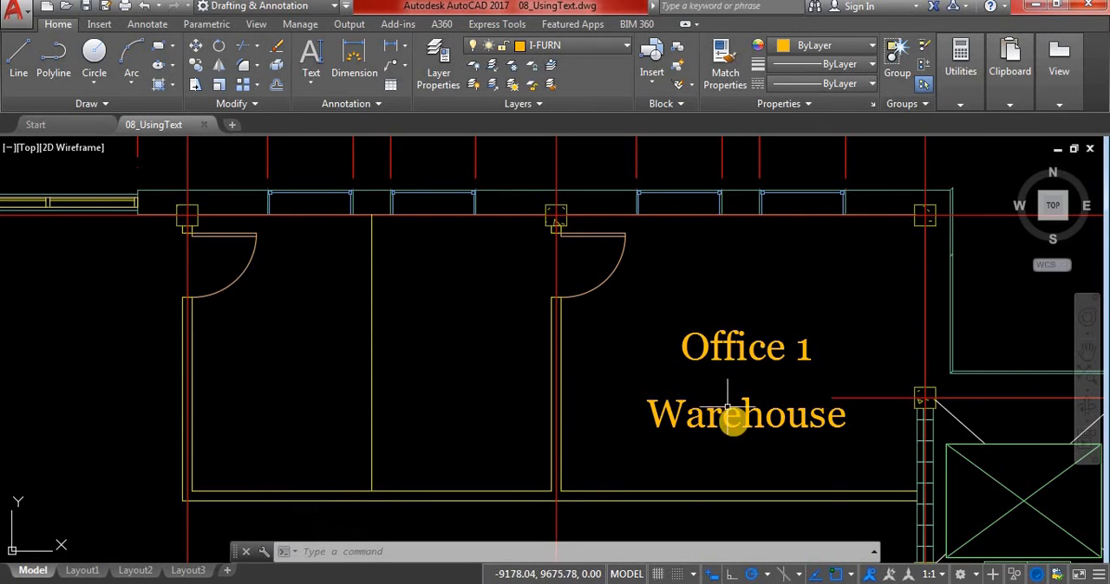
# Open the layer manager and move it clear of the Office 1 Warehouse label
pyautogui.doubleClick(739, 353)
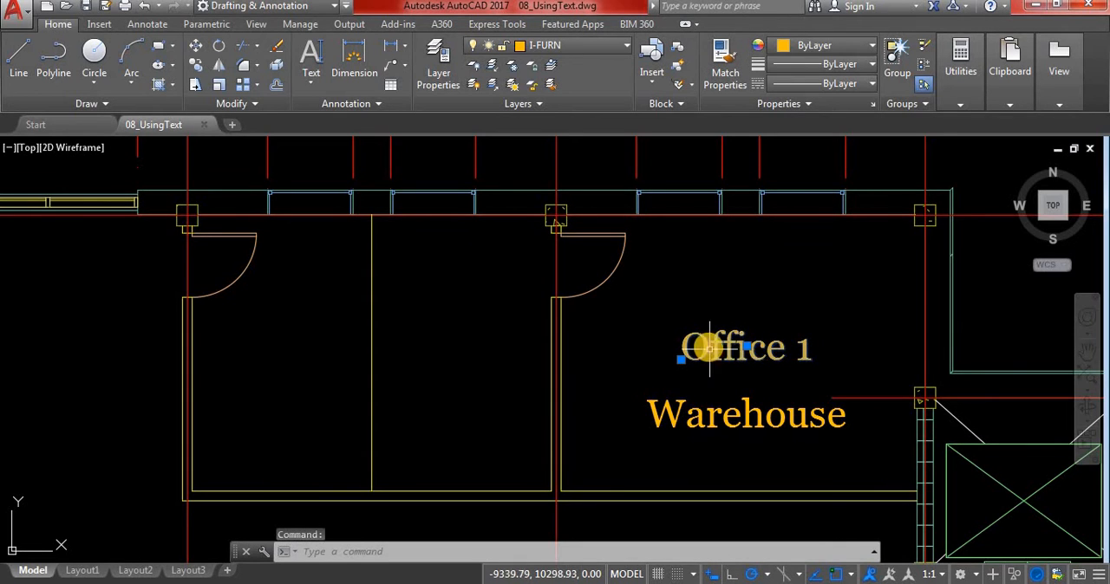
pyautogui.moveTo(764, 318)
pyautogui.mouseDown()
pyautogui.moveTo(706, 404)
pyautogui.moveTo(761, 460)
pyautogui.moveTo(779, 454)
pyautogui.mouseUp()
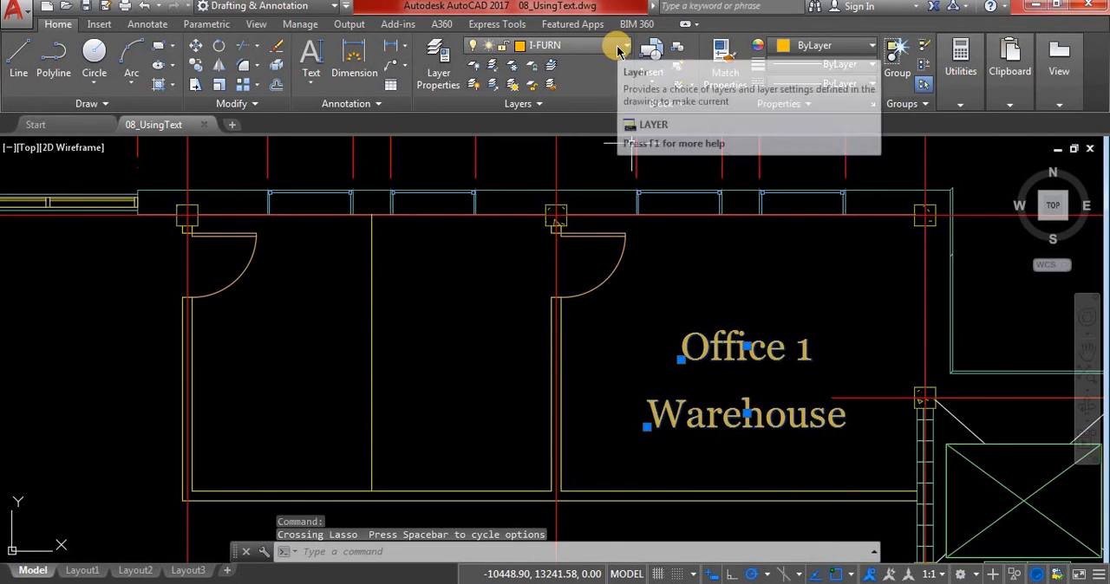
pyautogui.click(453, 69)
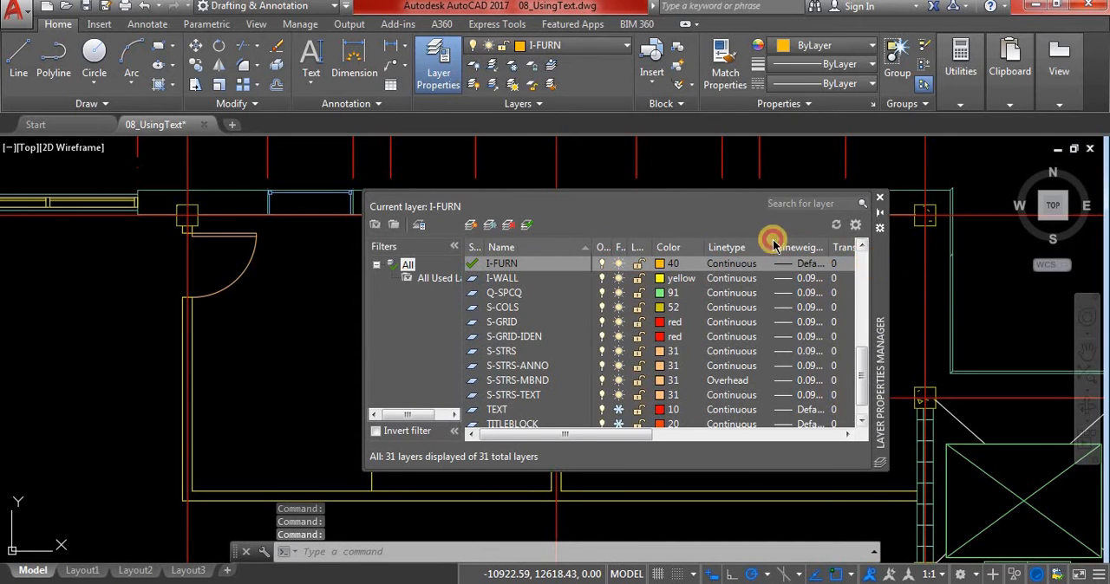
pyautogui.moveTo(710, 261); pyautogui.dragTo(592, 234)
pyautogui.moveTo(762, 232); pyautogui.dragTo(584, 205)
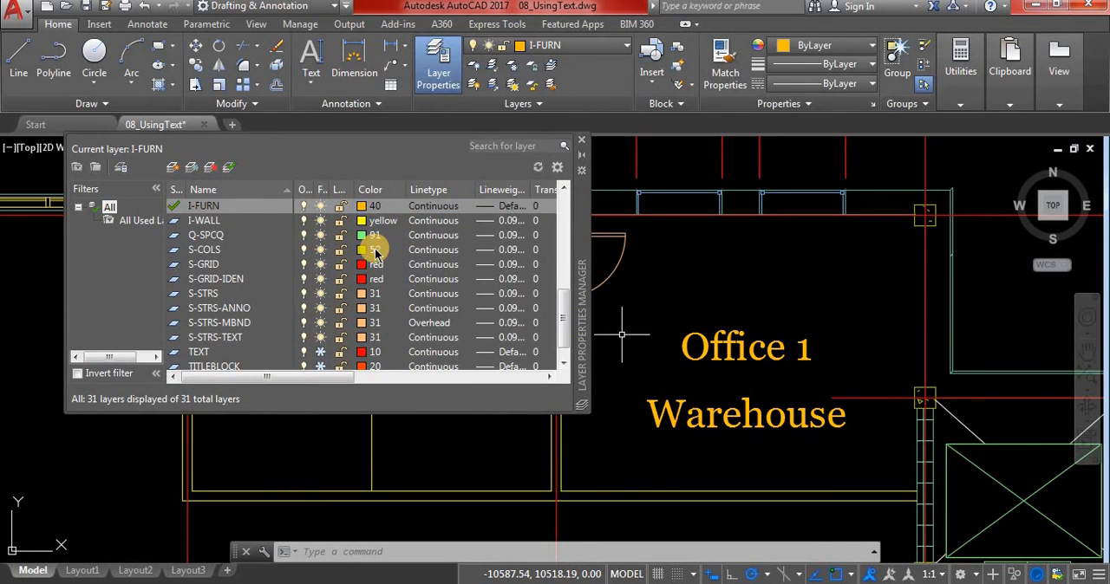
# Thaw the TEXT layer and make it the current layer
pyautogui.moveTo(561, 310); pyautogui.dragTo(566, 337)
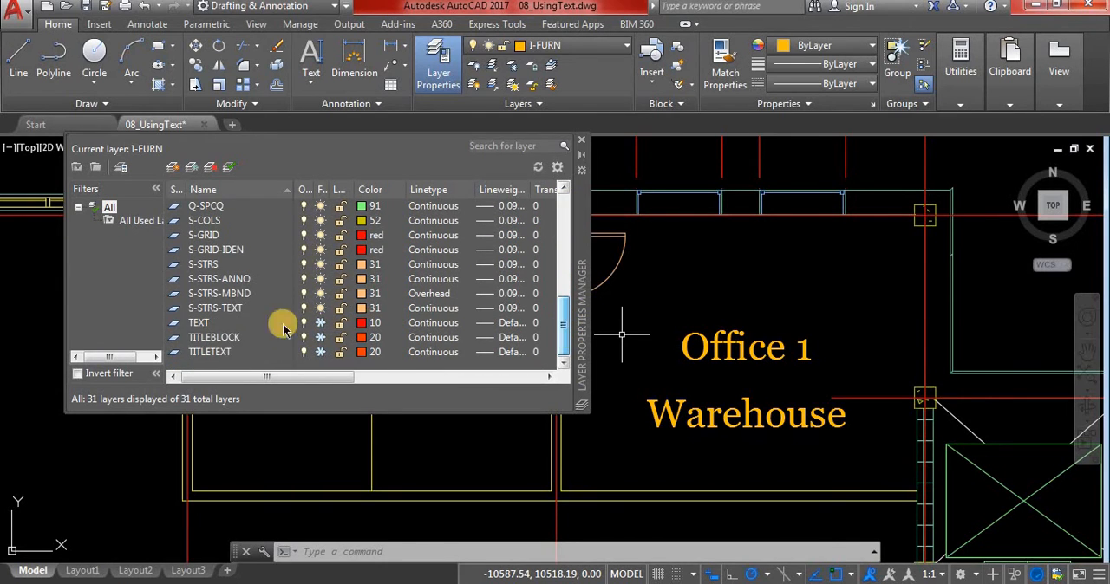
pyautogui.click(198, 324)
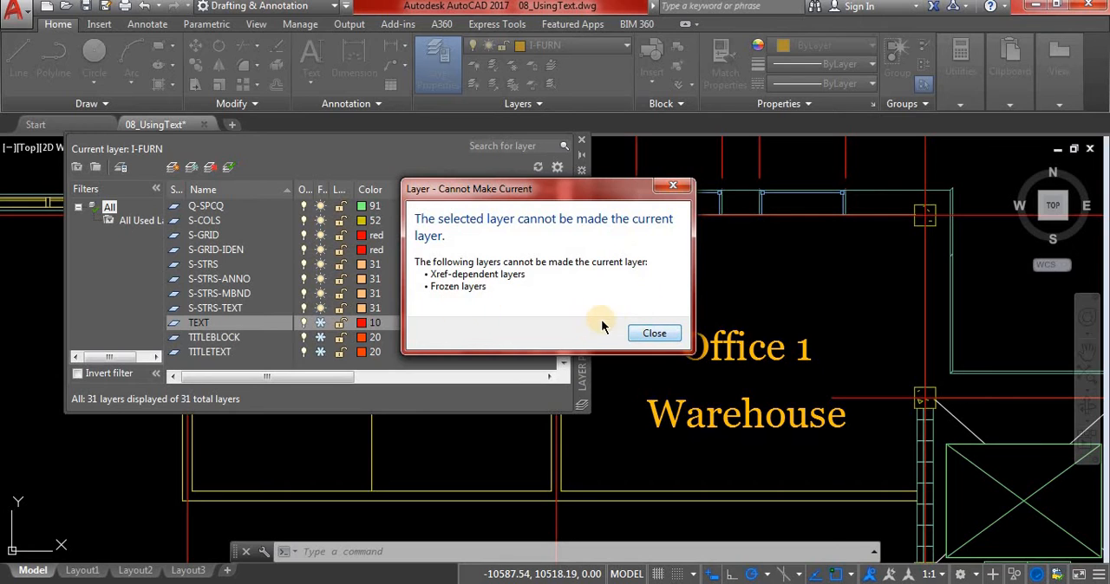
pyautogui.click(320, 324)
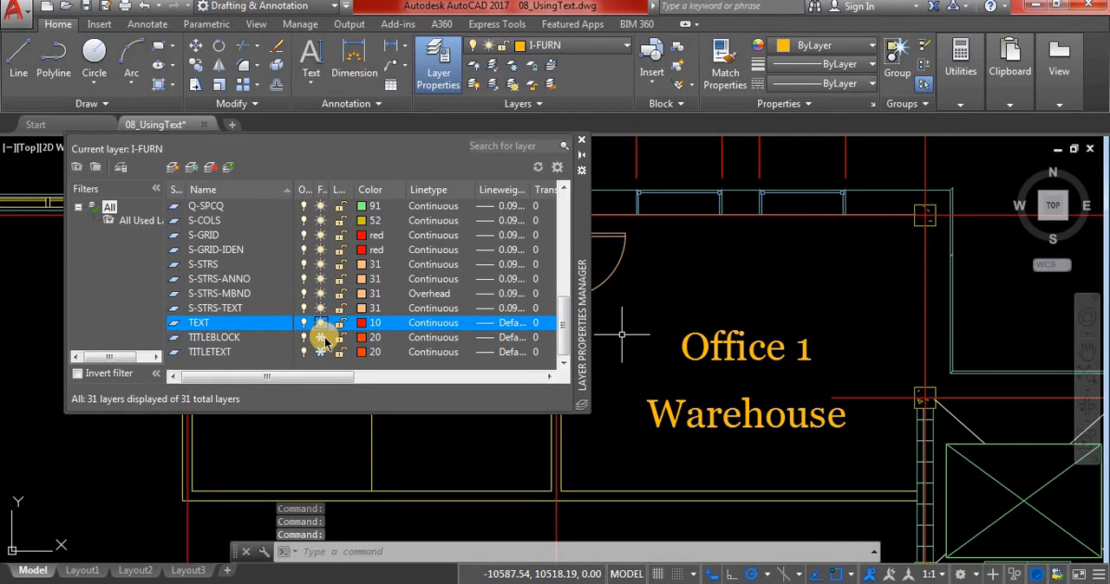
pyautogui.click(177, 332)
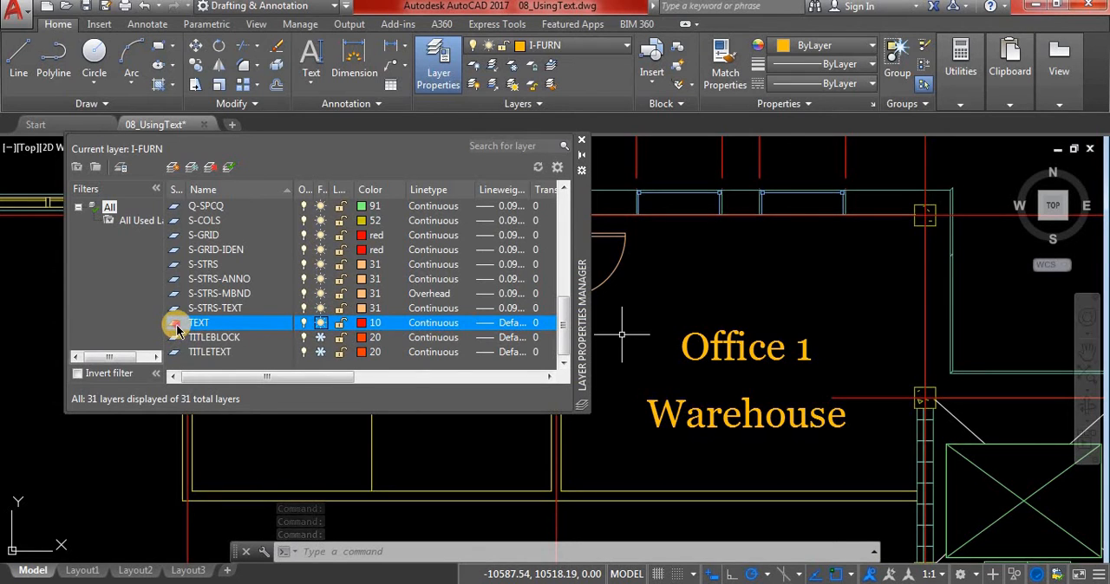
pyautogui.click(177, 332)
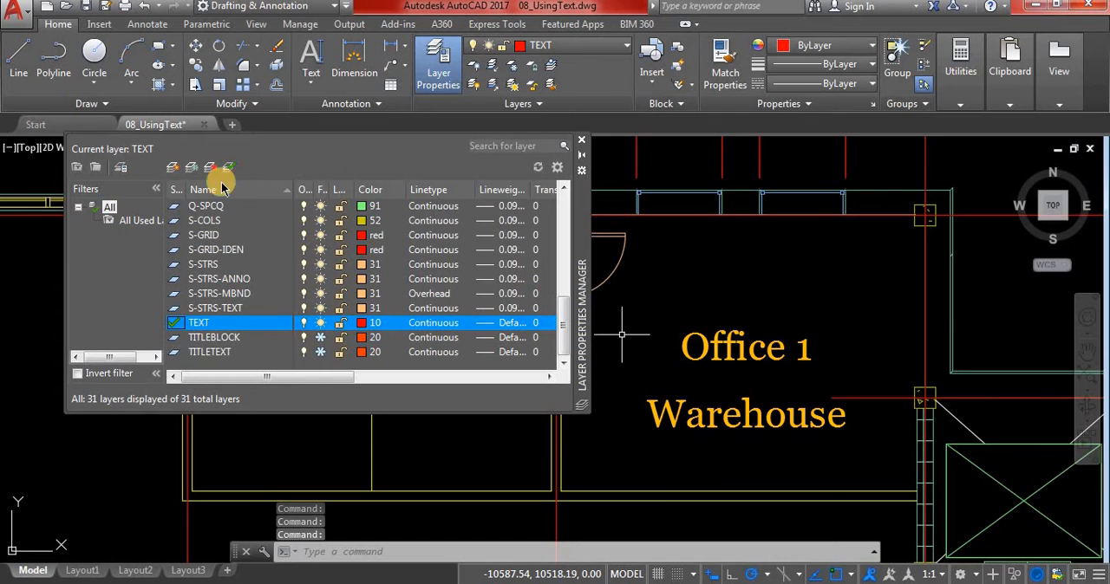
# Close the layer manager and assign both lines of the Office 1 Warehouse label to the TEXT layer
pyautogui.click(582, 141)
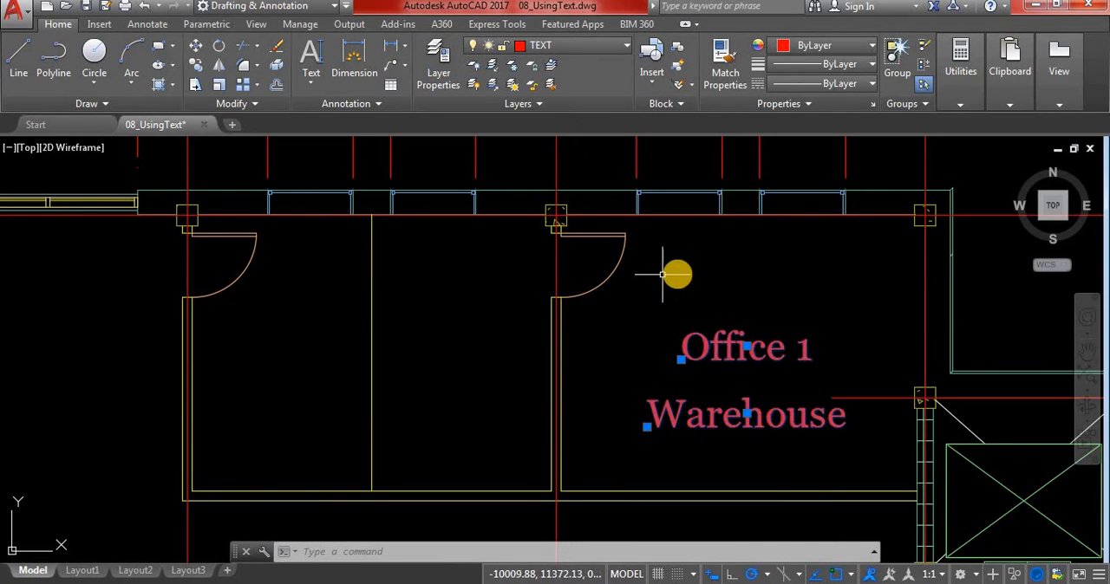
pyautogui.press('Escape')
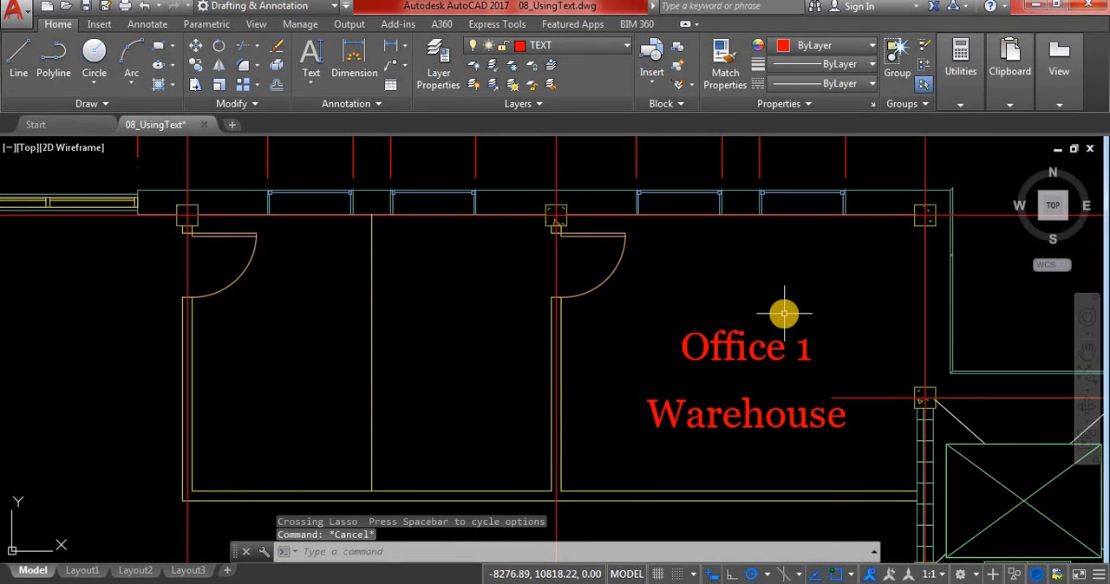
# Move both lines of the Office 1 Warehouse label to the S-STRS layer and clear the selection
pyautogui.moveTo(775, 310)
pyautogui.mouseDown()
pyautogui.moveTo(734, 458)
pyautogui.moveTo(757, 436)
pyautogui.mouseUp()
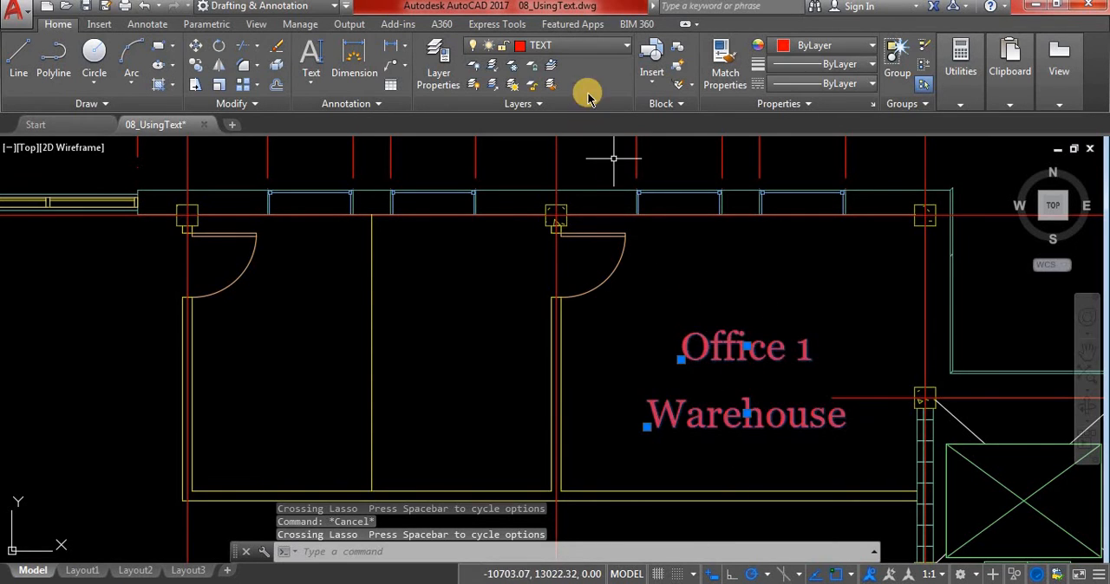
pyautogui.click(542, 48)
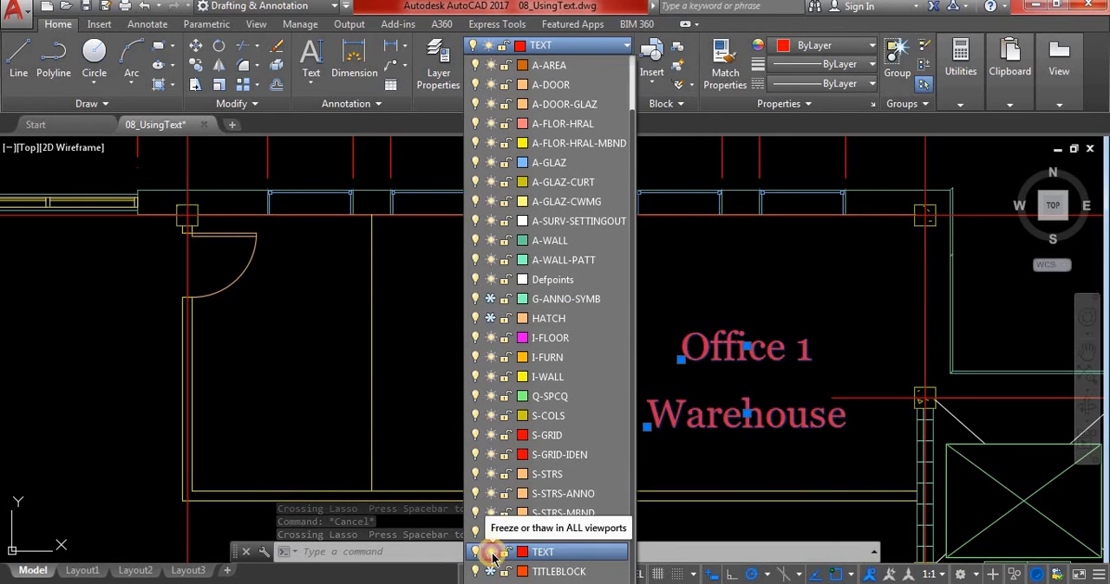
pyautogui.click(491, 552)
pyautogui.press('Escape')
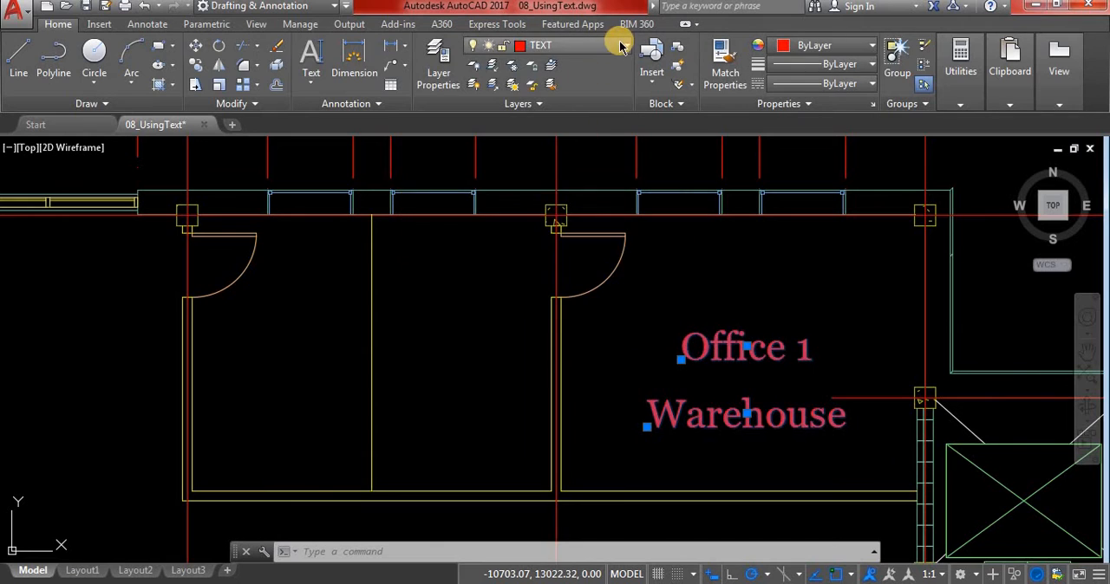
pyautogui.click(617, 44)
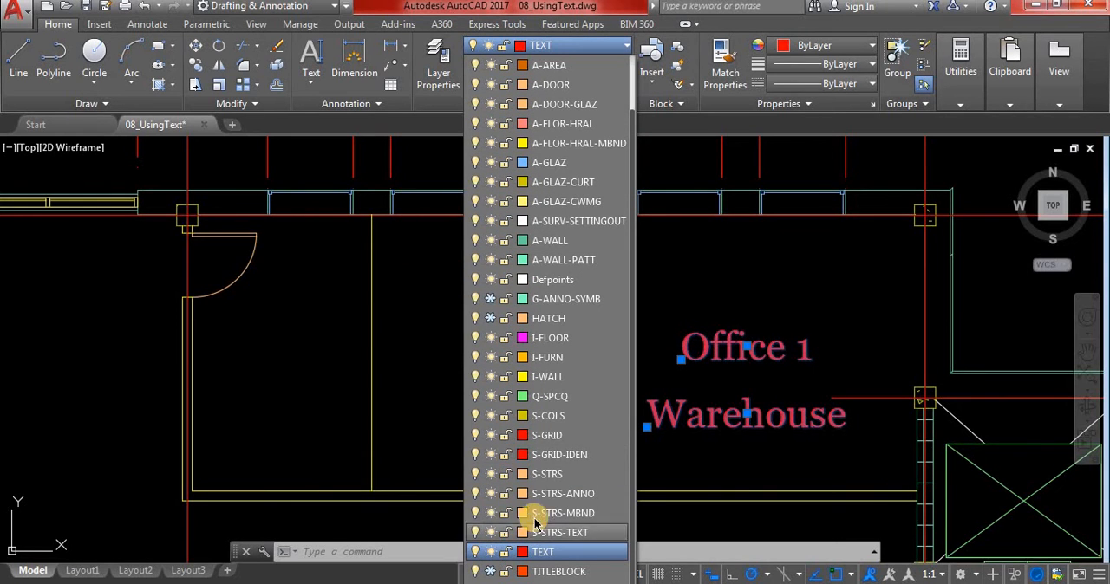
pyautogui.click(534, 474)
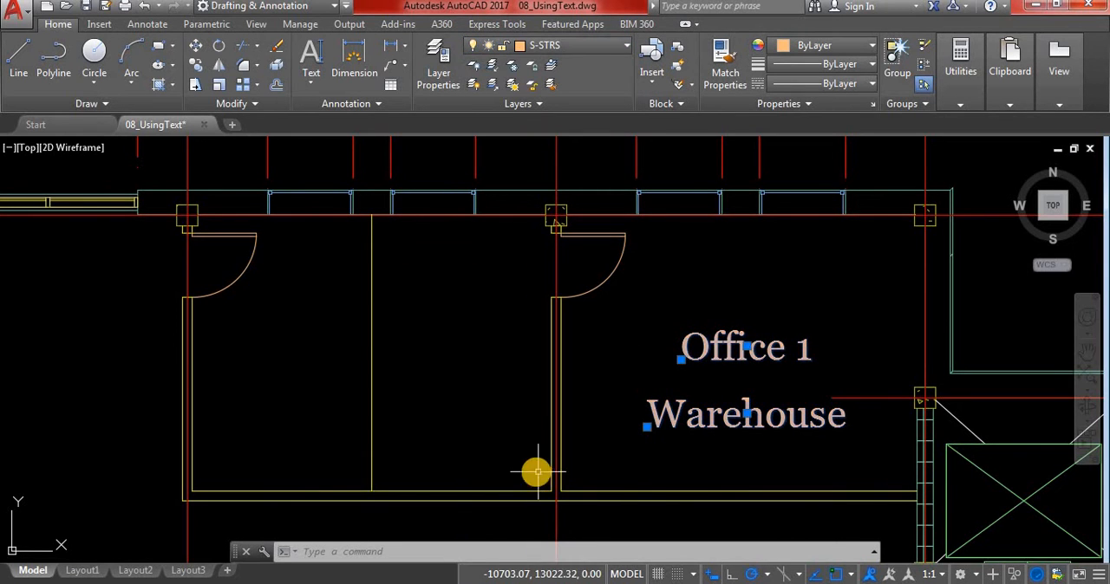
pyautogui.click(659, 321)
pyautogui.press('Escape')
pyautogui.press('Escape')
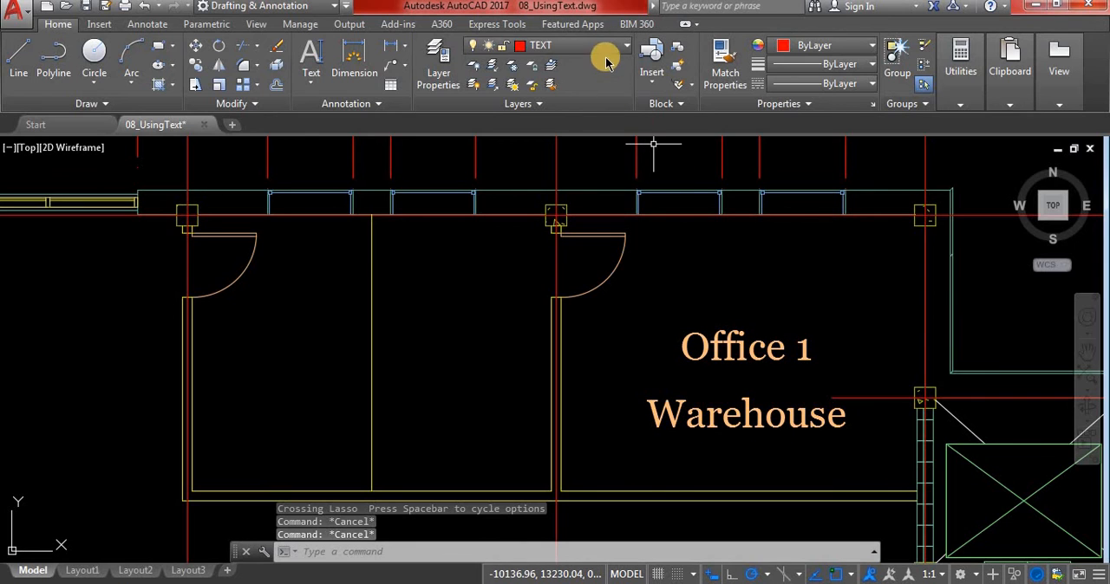
# Reassign both label lines from S-STRS to the TEXT layer and clear the selection
pyautogui.click(585, 43)
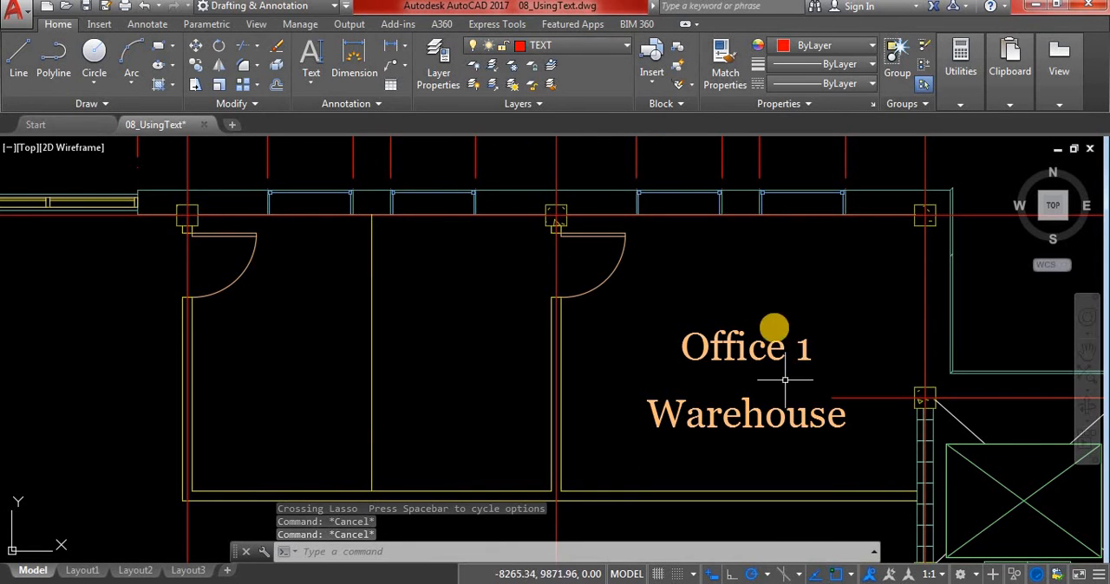
pyautogui.moveTo(774, 328)
pyautogui.mouseDown()
pyautogui.moveTo(787, 314)
pyautogui.moveTo(690, 455)
pyautogui.mouseUp()
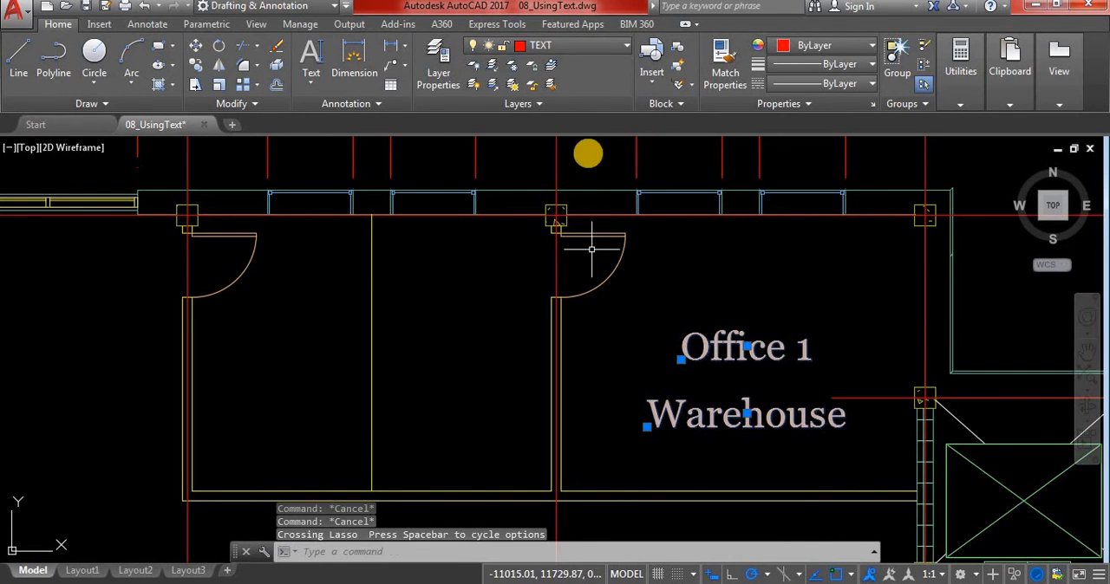
pyautogui.click(600, 49)
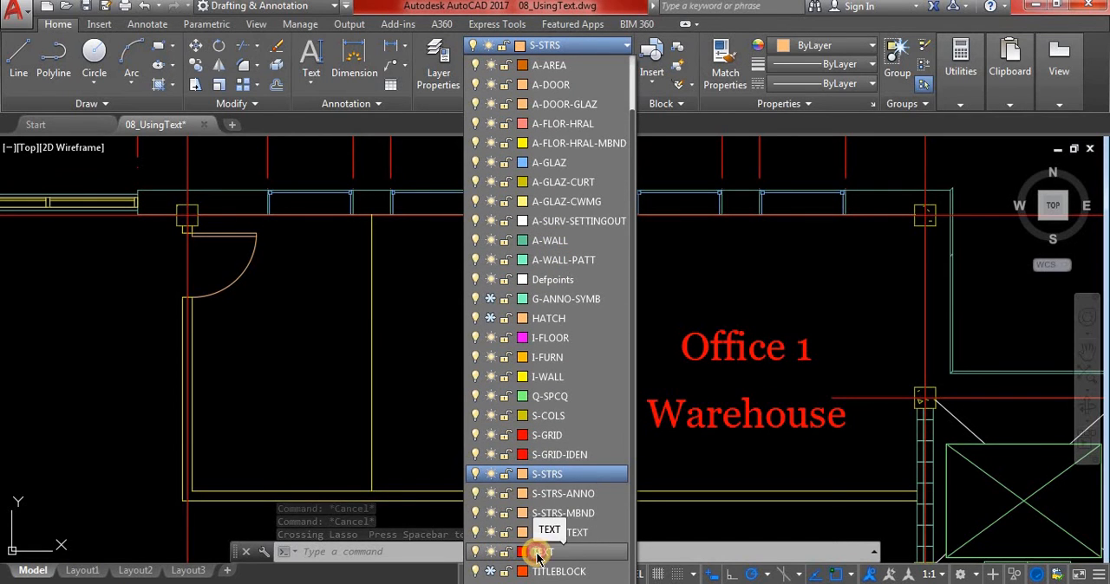
pyautogui.click(539, 553)
pyautogui.press('Escape')
pyautogui.press('Escape')
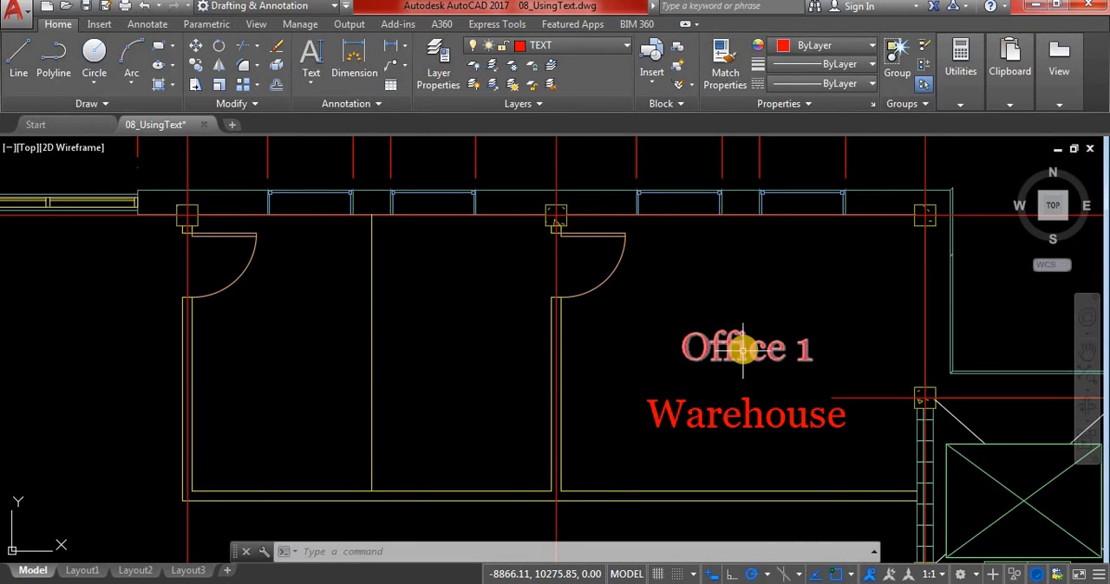
pyautogui.click(322, 87)
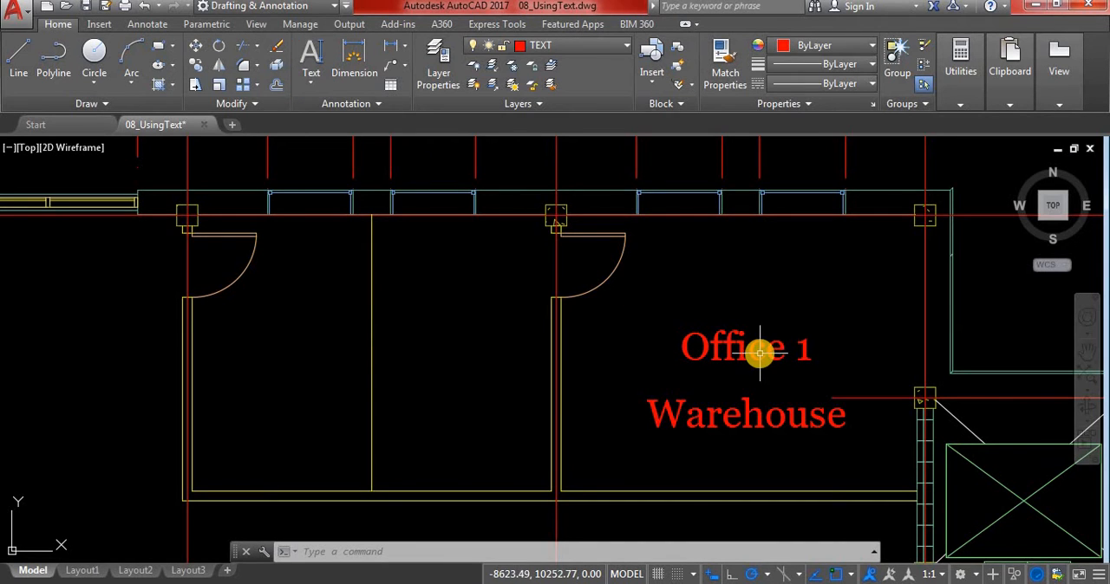
pyautogui.click(309, 87)
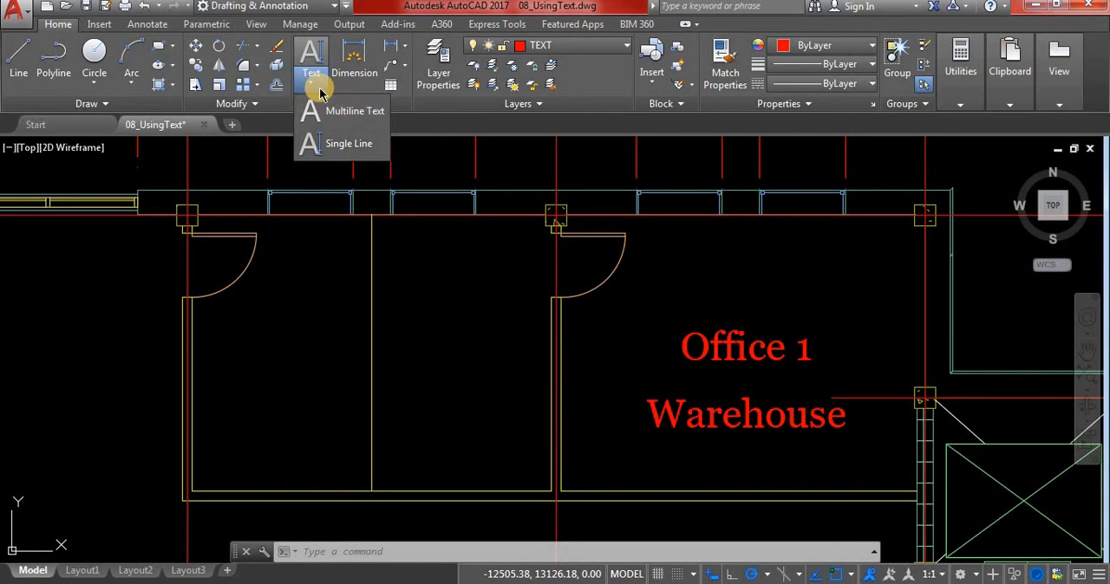
pyautogui.click(318, 88)
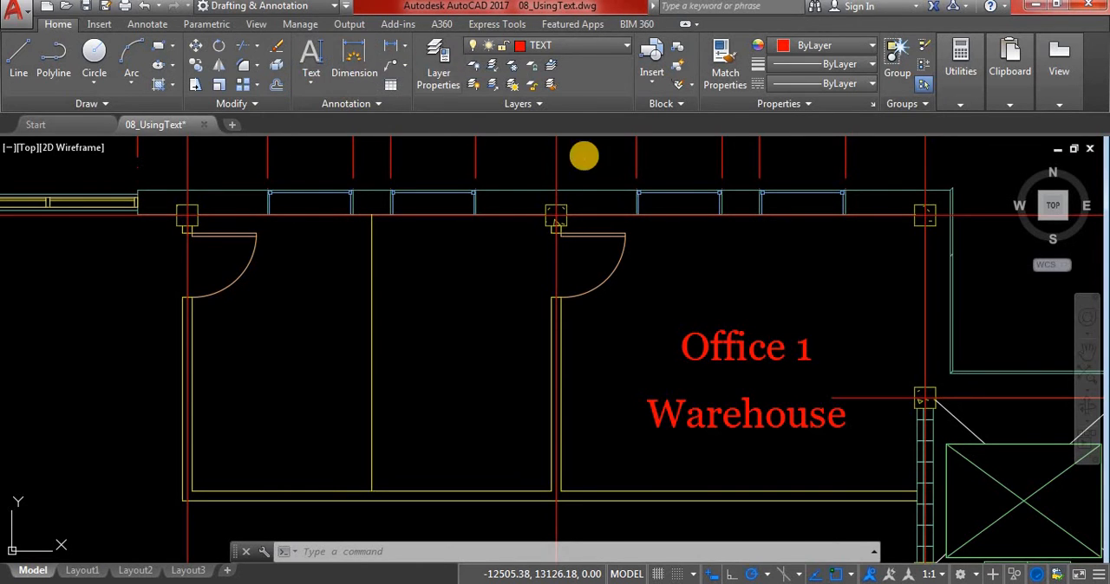
pyautogui.press('Escape')
pyautogui.press('Escape')
pyautogui.press('Escape')
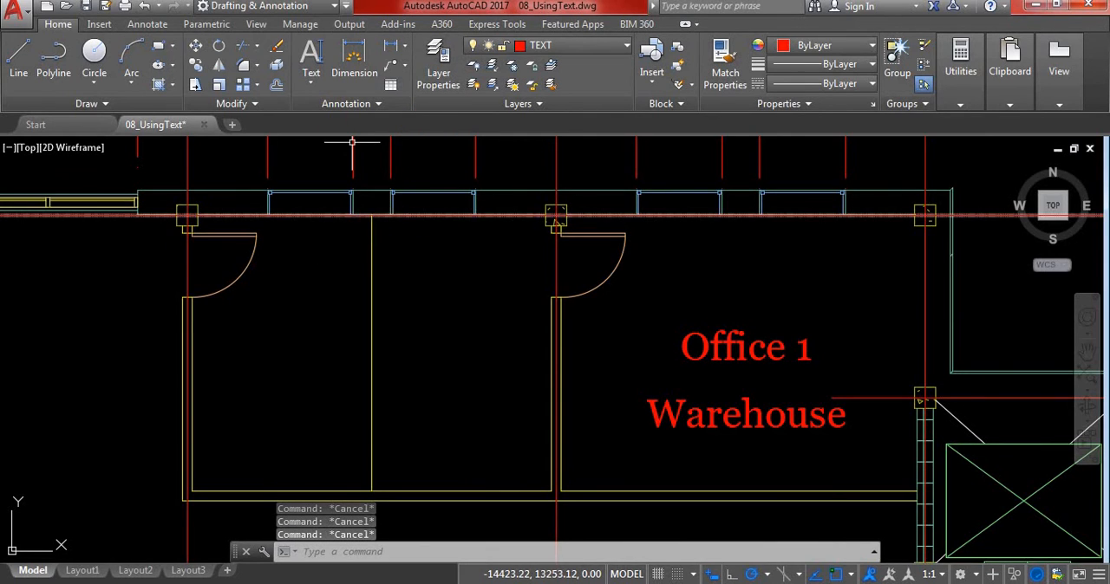
# Start the Multiline Text command and review the available text styles, keeping First Attempt
pyautogui.click(309, 91)
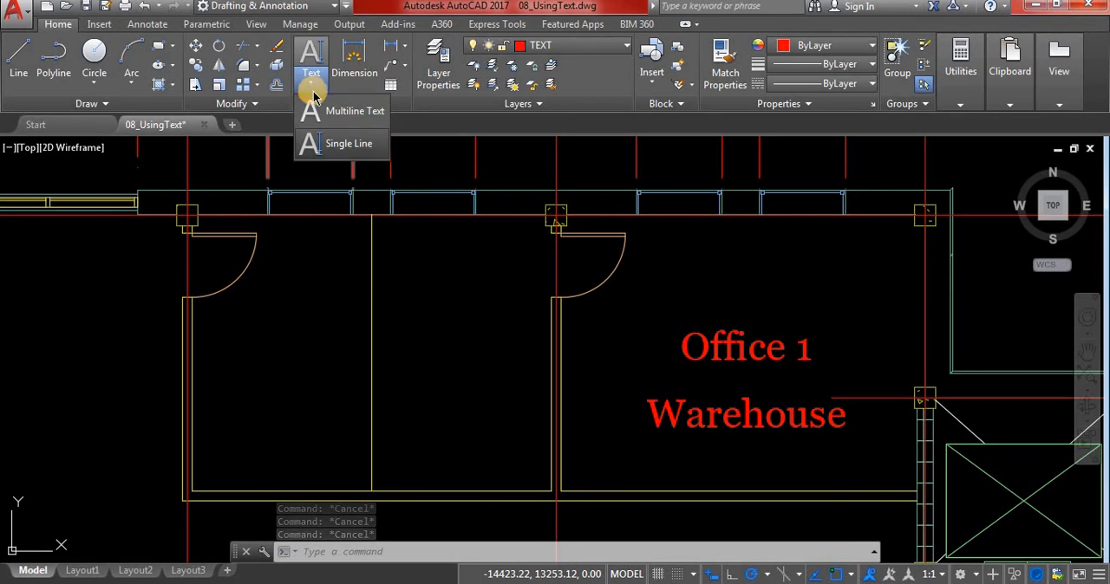
pyautogui.click(325, 116)
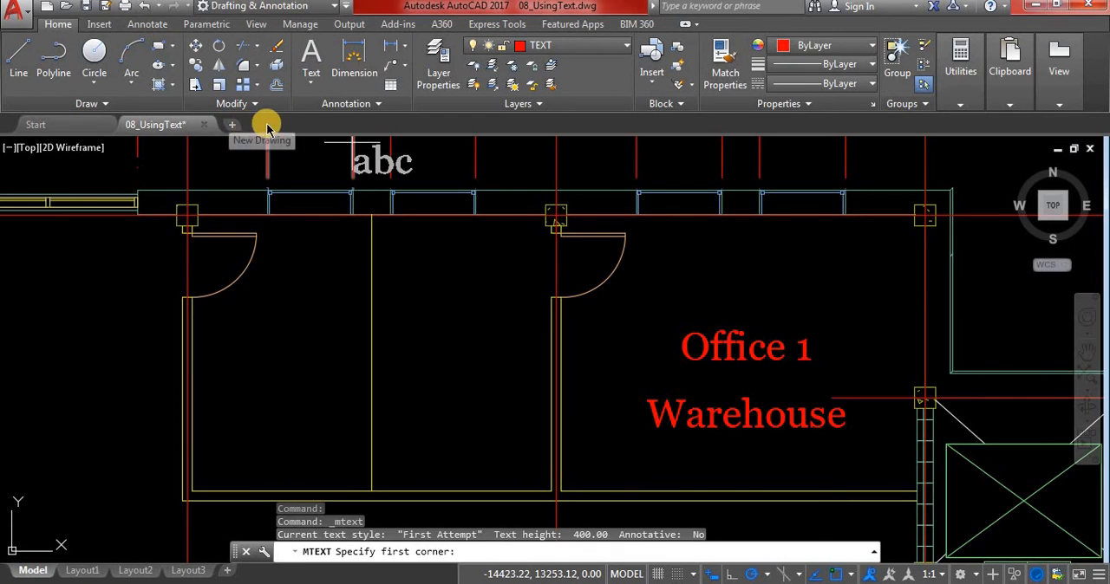
pyautogui.click(314, 88)
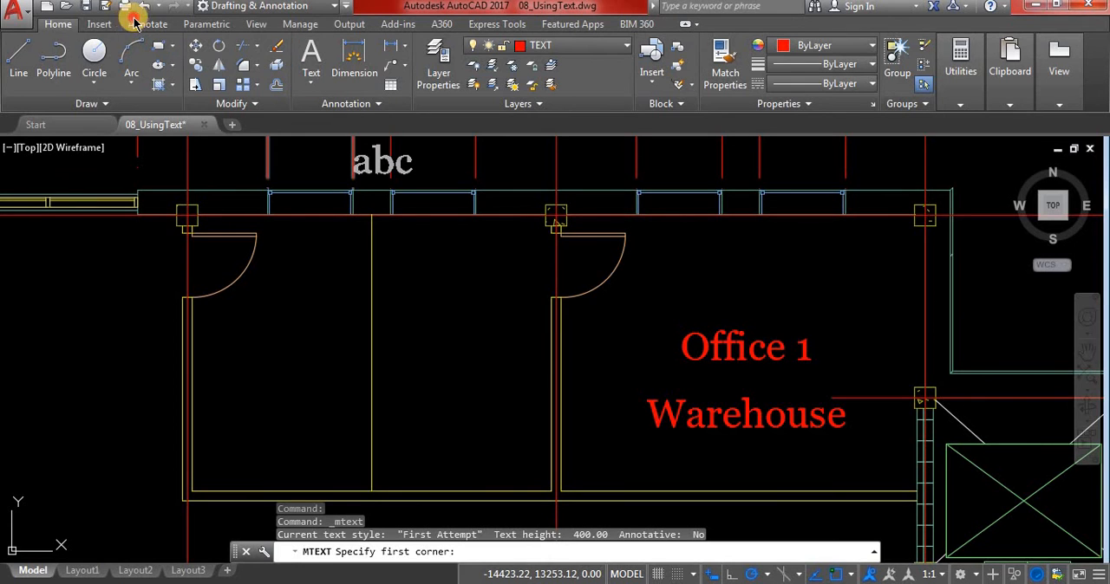
pyautogui.click(140, 25)
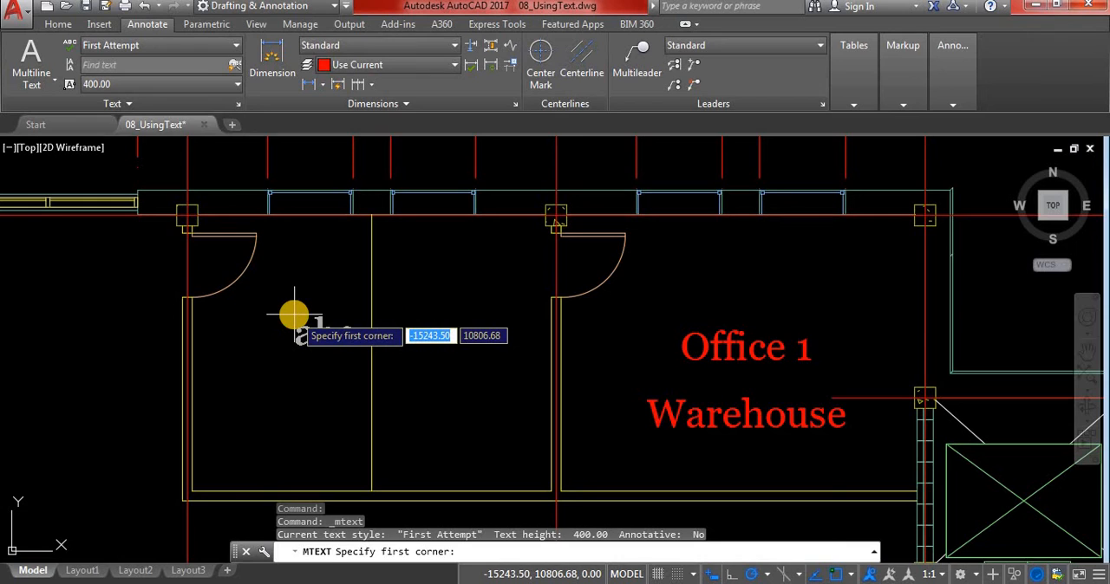
pyautogui.click(122, 52)
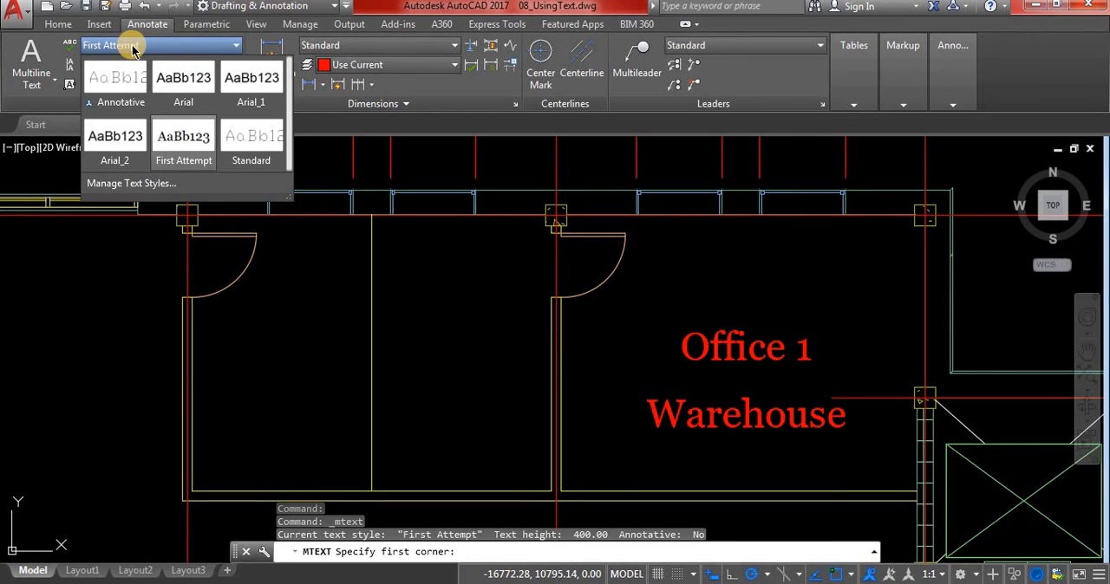
pyautogui.click(133, 45)
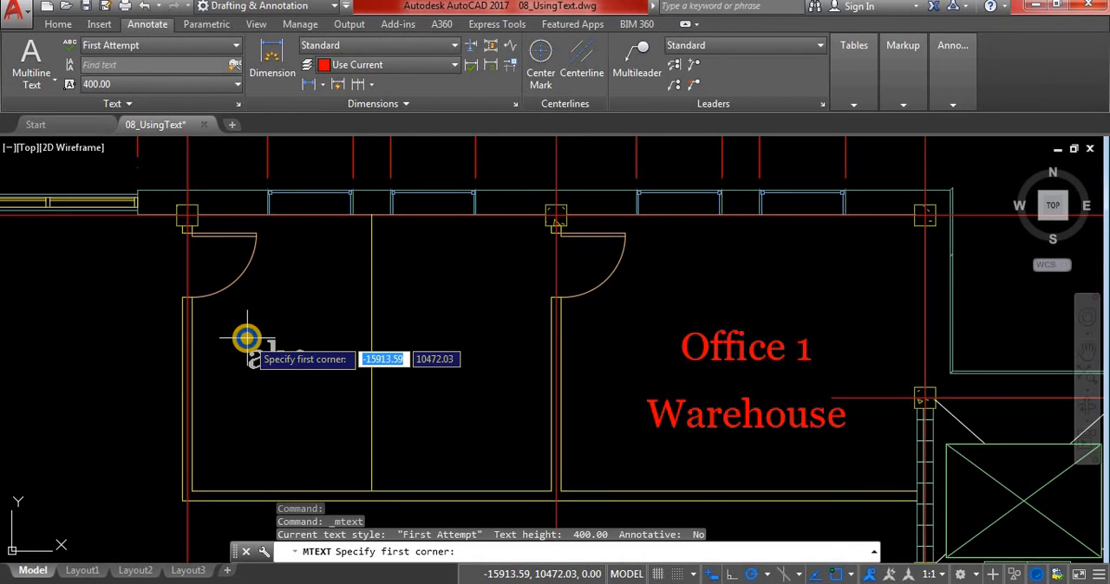
# Define a multiline text frame about 2050 wide and 1800 tall below the door of the westernmost small room
pyautogui.press('Return')
pyautogui.press('Return')
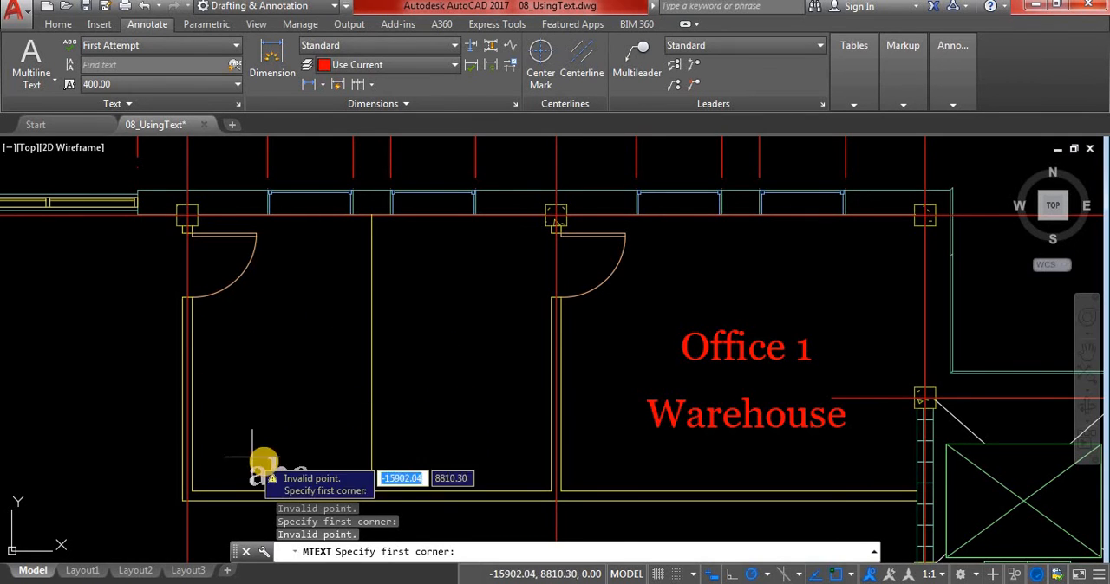
pyautogui.click(208, 353)
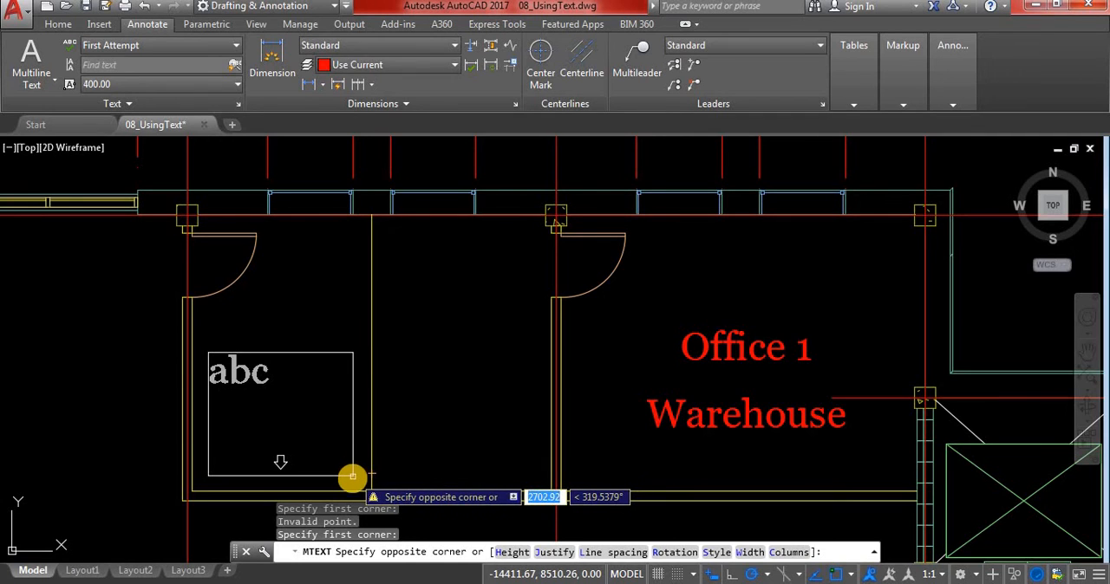
pyautogui.click(352, 478)
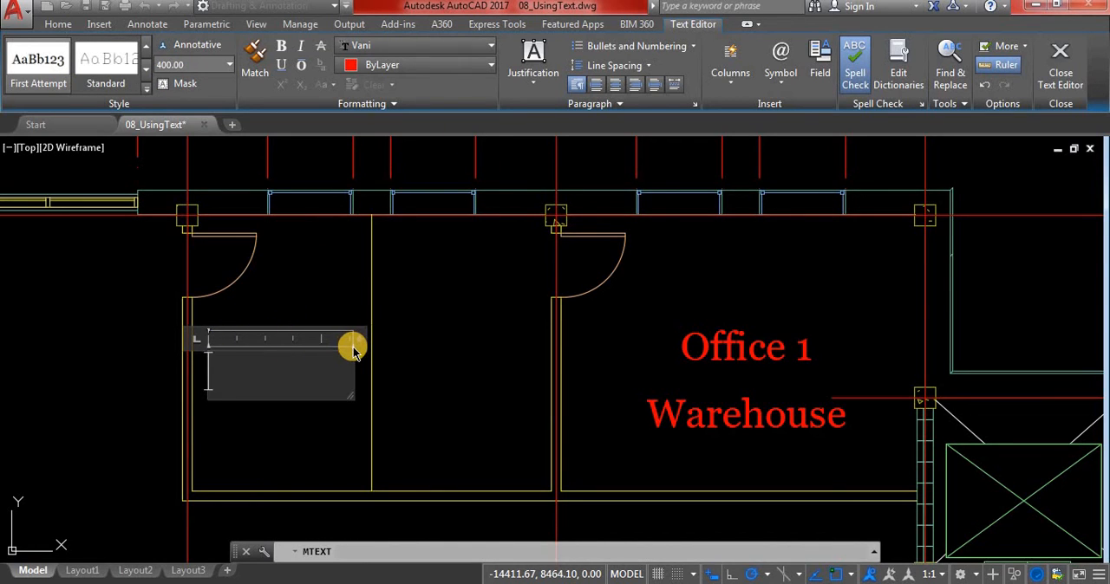
pyautogui.moveTo(353, 346)
pyautogui.mouseDown()
pyautogui.moveTo(411, 339)
pyautogui.moveTo(356, 344)
pyautogui.mouseUp()
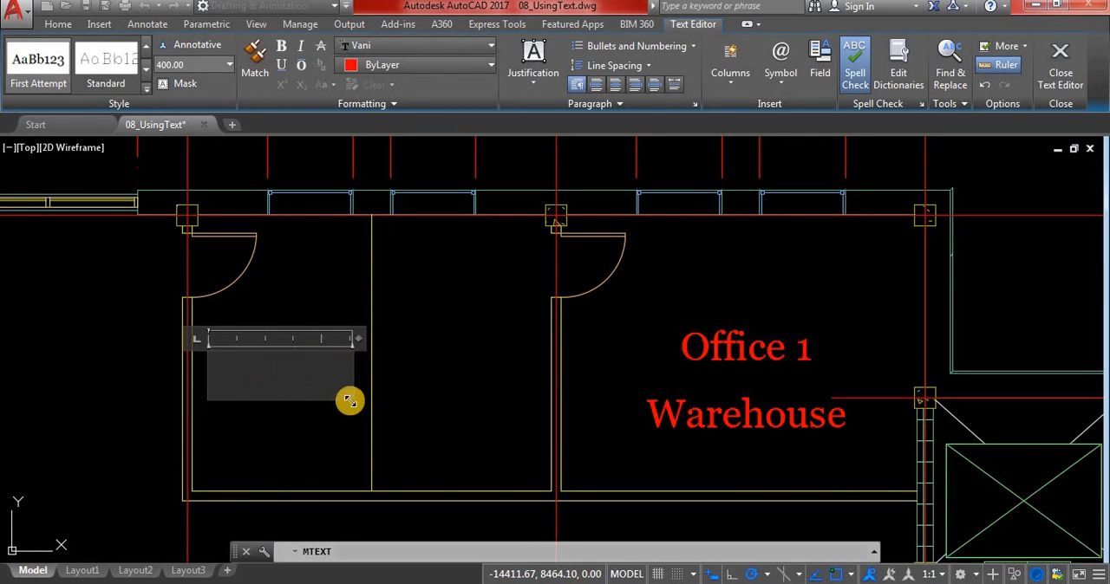
# Adjust the height of the multiline text frame and set its justification to Middle Center
pyautogui.moveTo(349, 401); pyautogui.dragTo(347, 470)
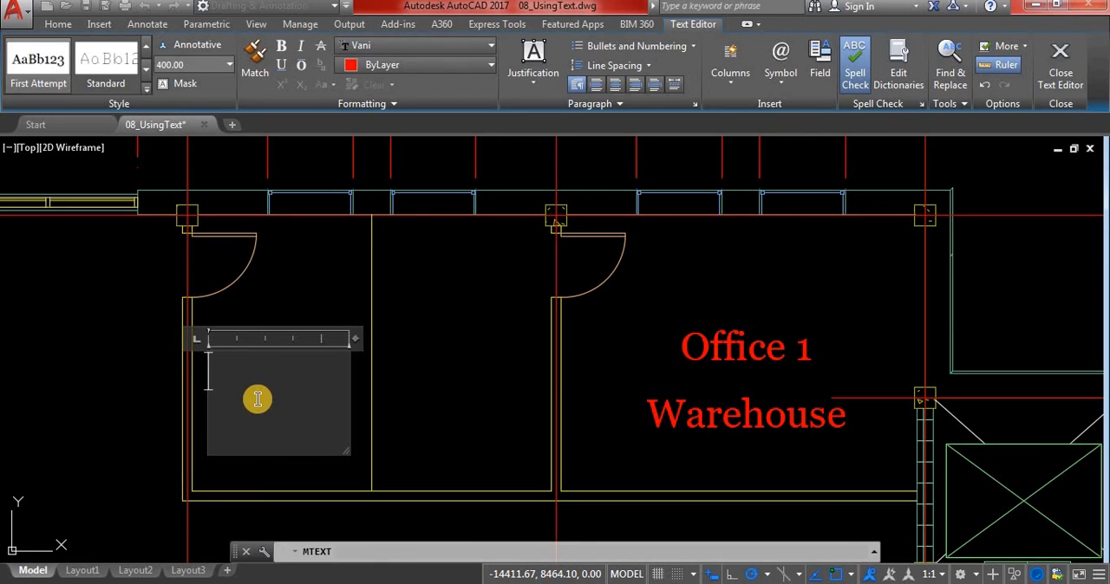
pyautogui.click(533, 85)
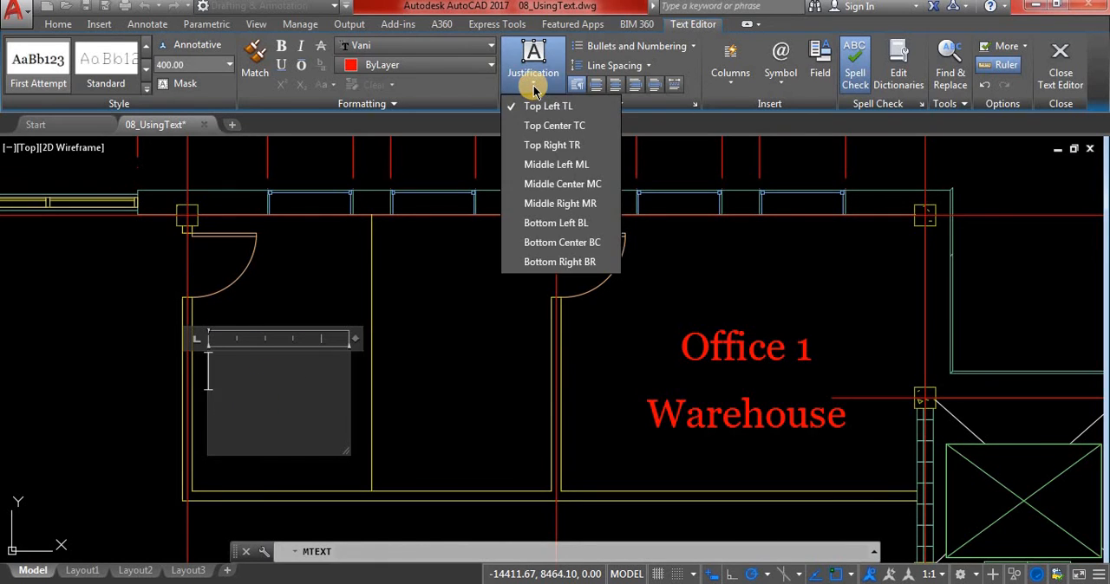
pyautogui.click(560, 186)
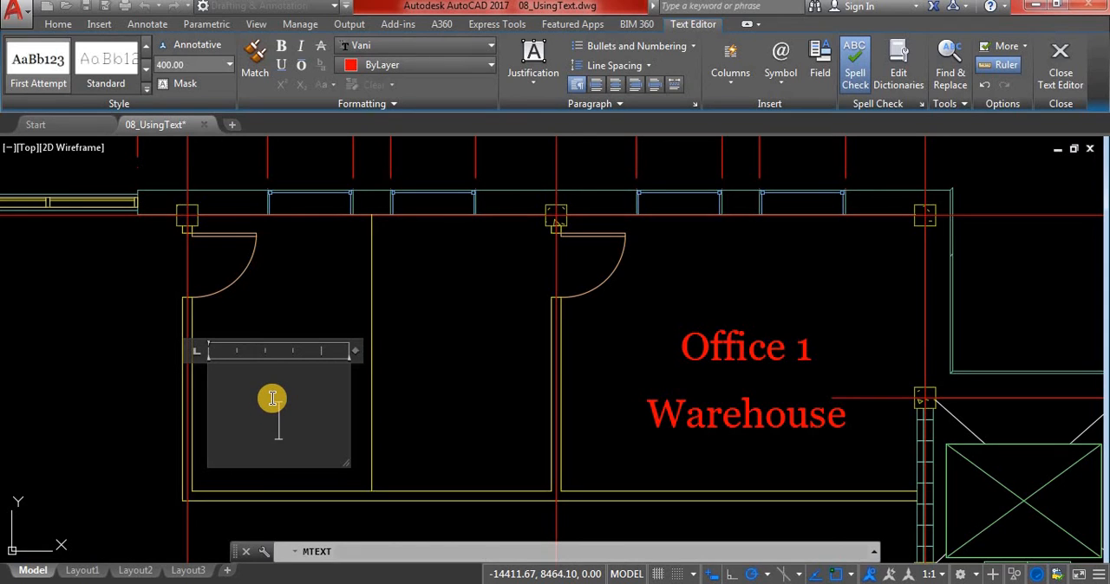
# Enter Office 1 and Outlet on two separate lines in the westernmost room's frame and finish the multiline text
pyautogui.write('Of')
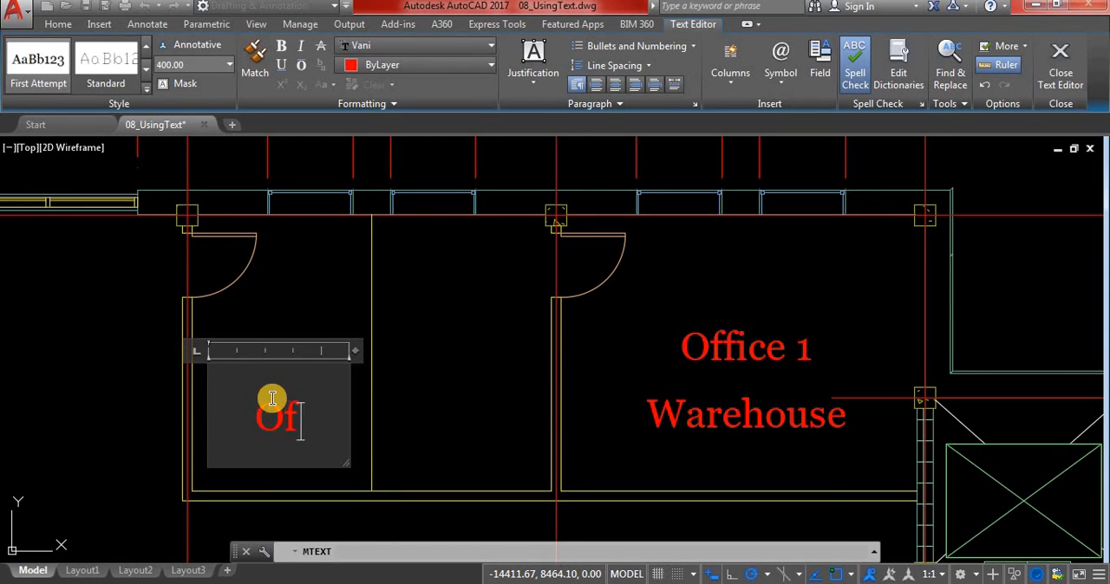
pyautogui.write('fice')
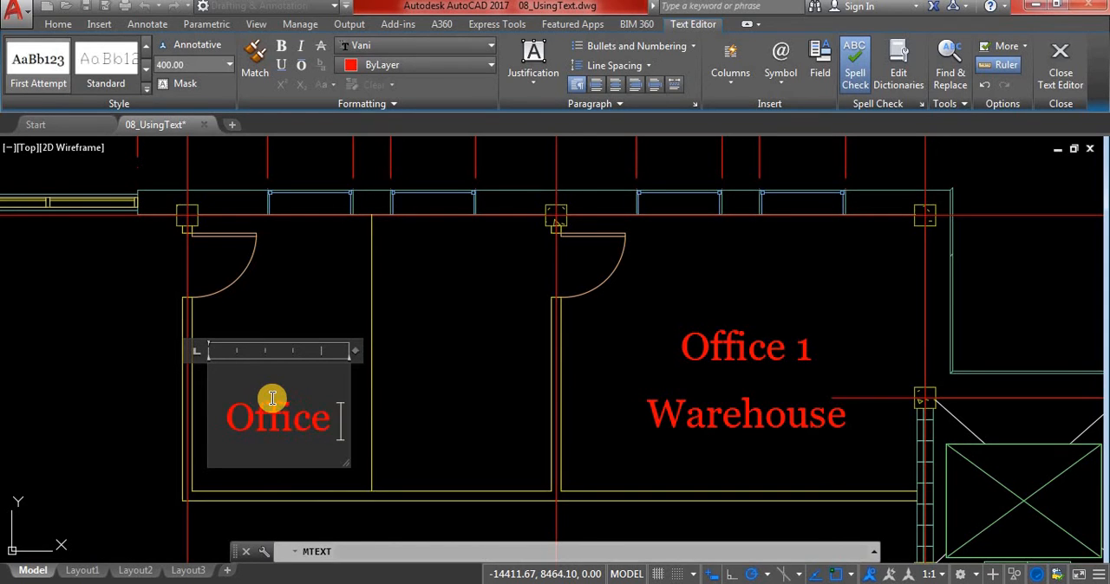
pyautogui.write(' 1')
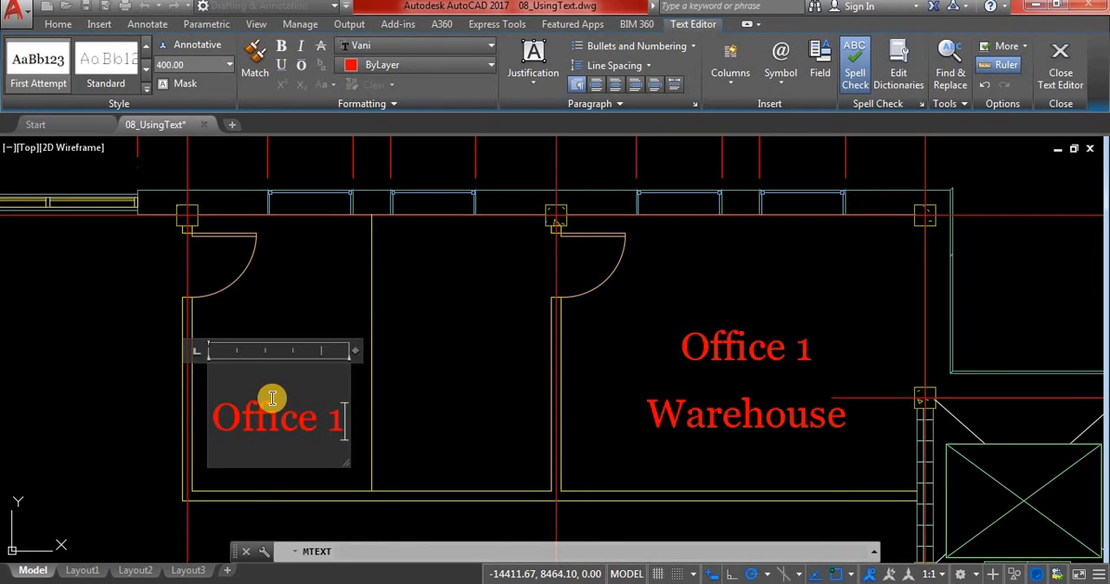
pyautogui.press('Return')
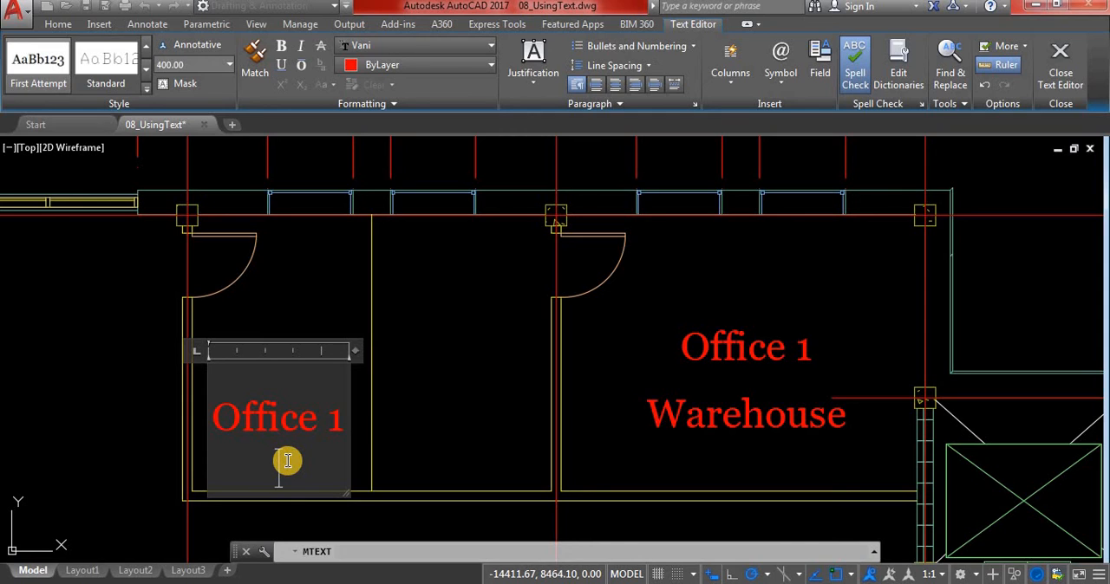
pyautogui.write('Ou')
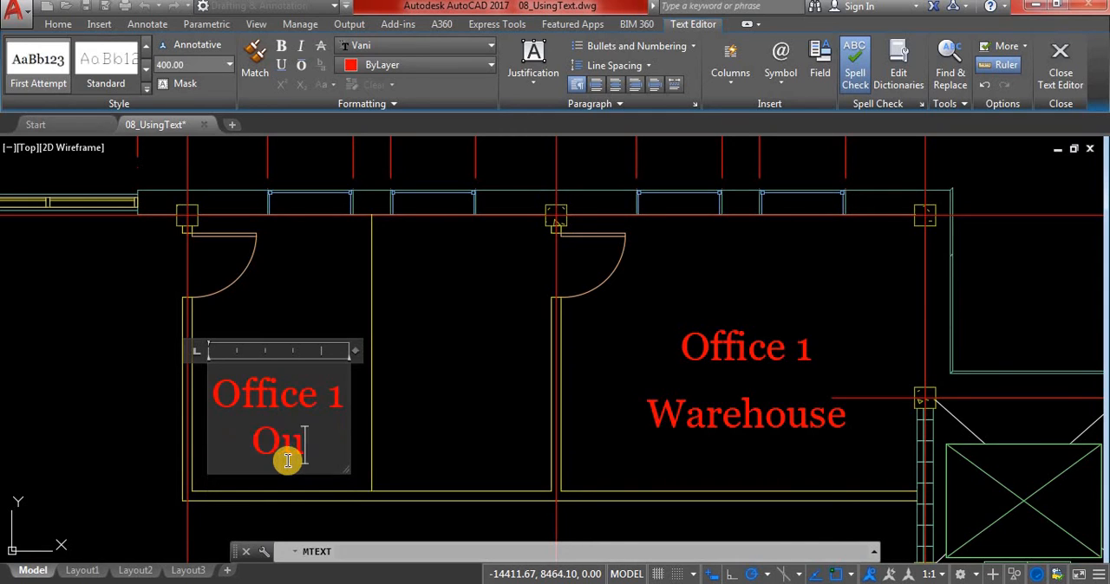
pyautogui.write('tlet')
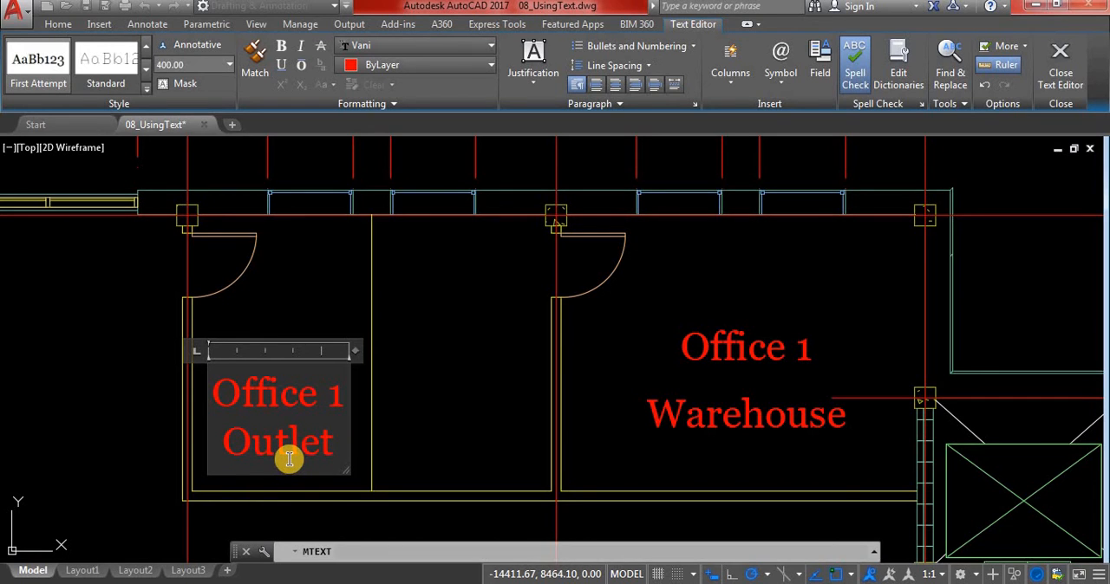
pyautogui.click(405, 338)
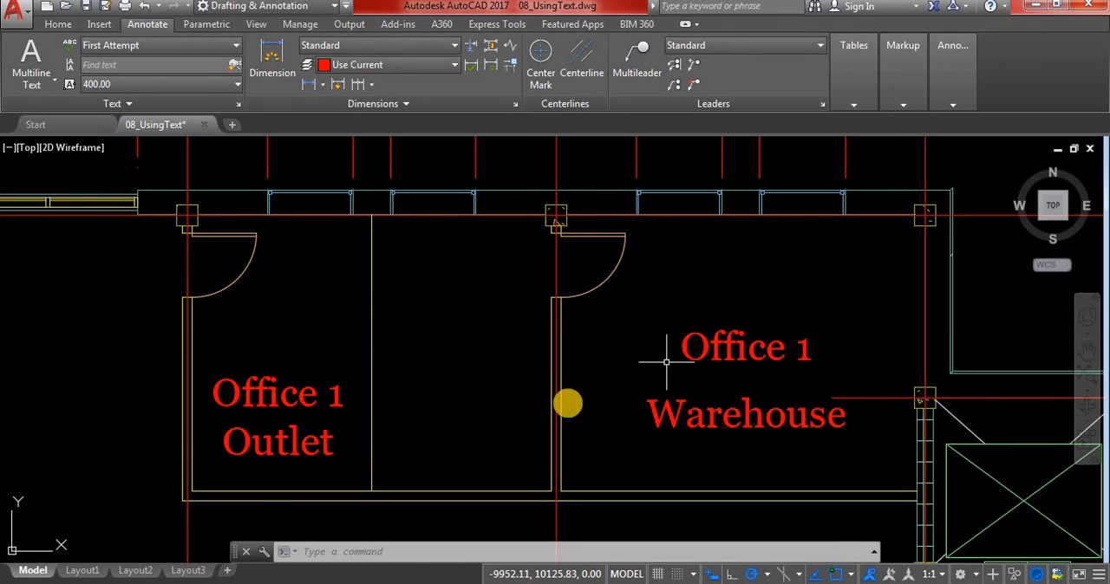
pyautogui.click(256, 395)
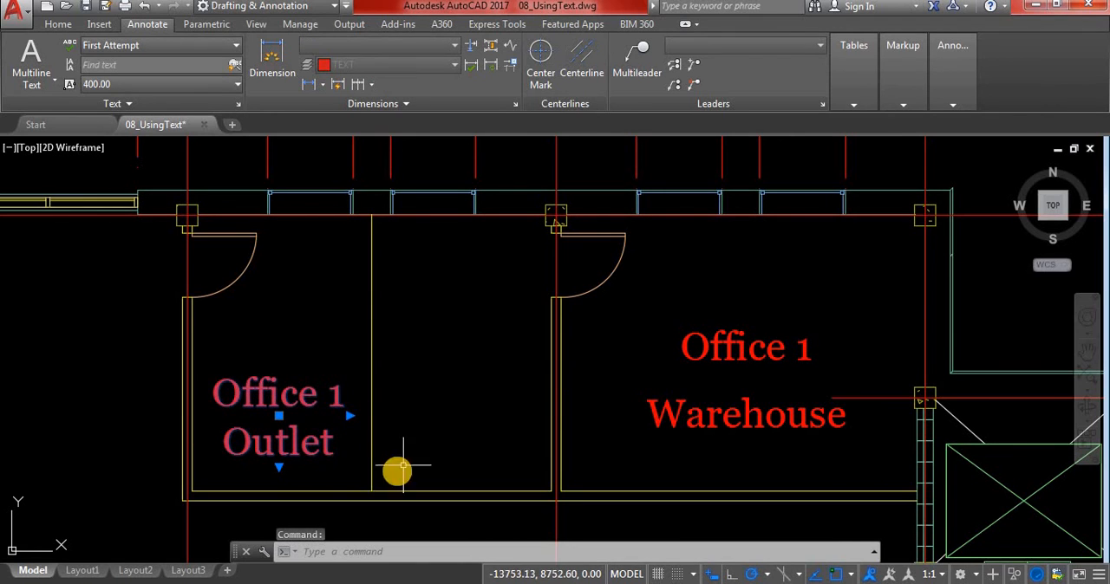
pyautogui.rightClick(281, 420)
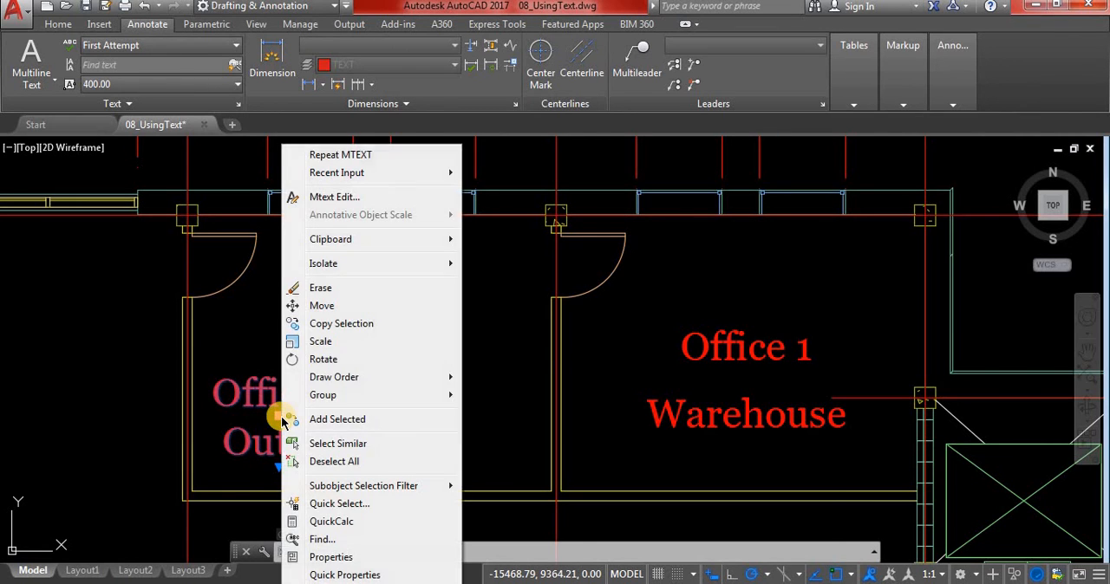
pyautogui.click(324, 327)
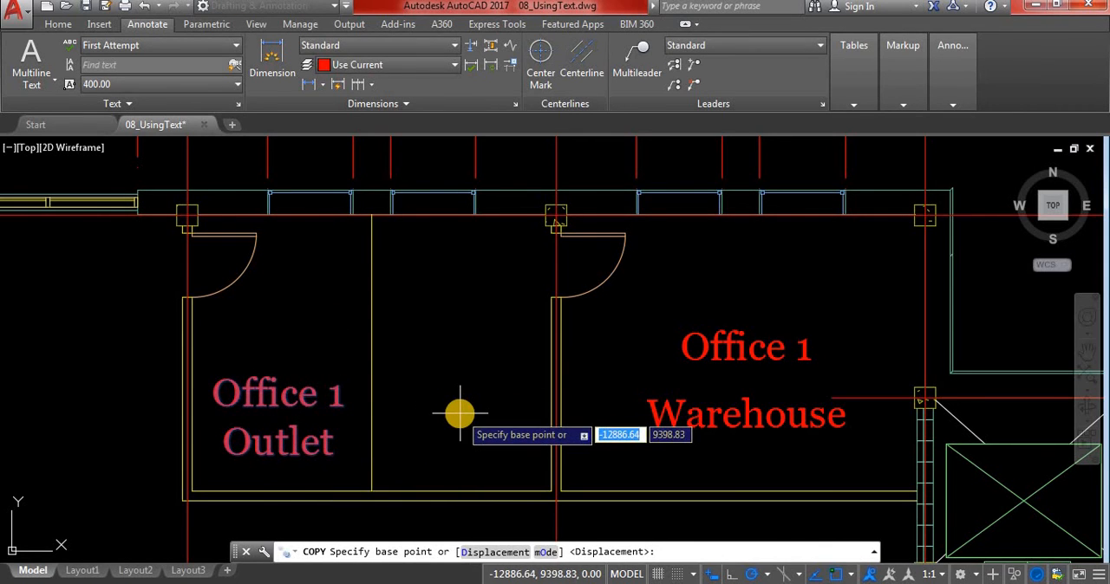
pyautogui.press('Escape')
pyautogui.press('Escape')
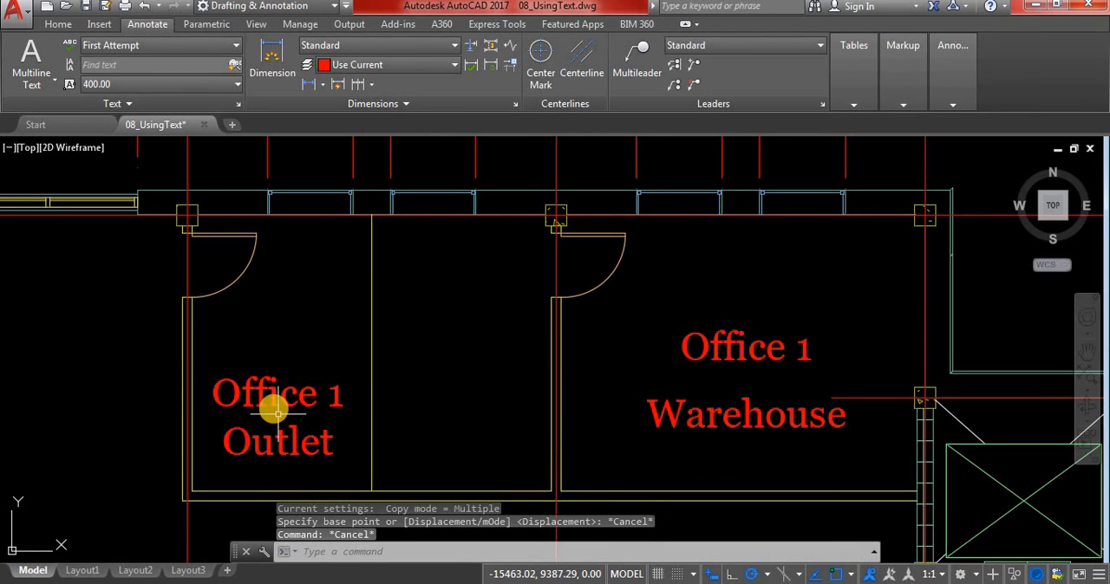
pyautogui.click(282, 417)
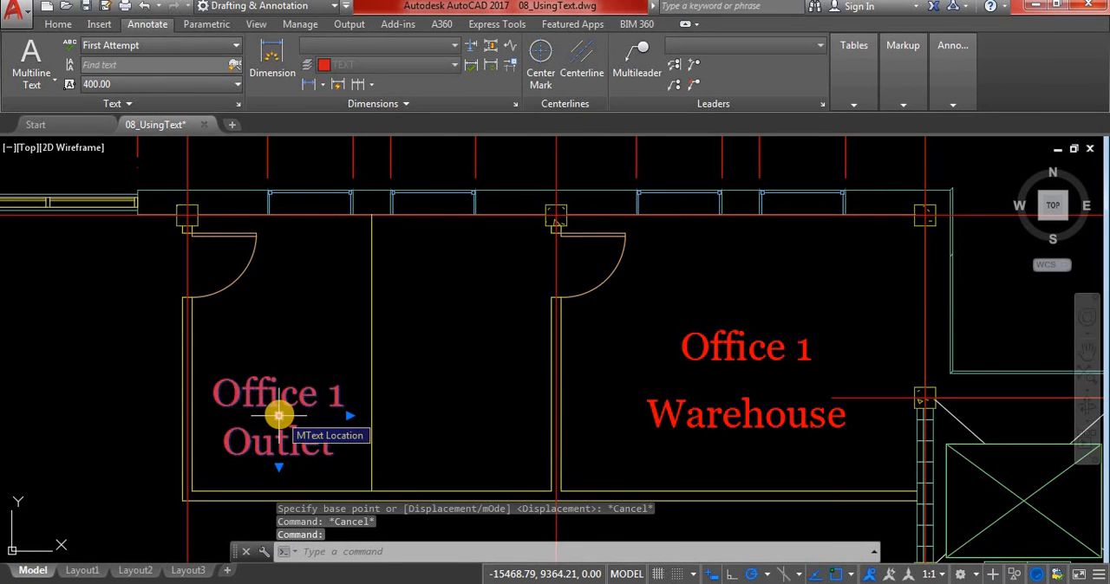
pyautogui.rightClick(280, 418)
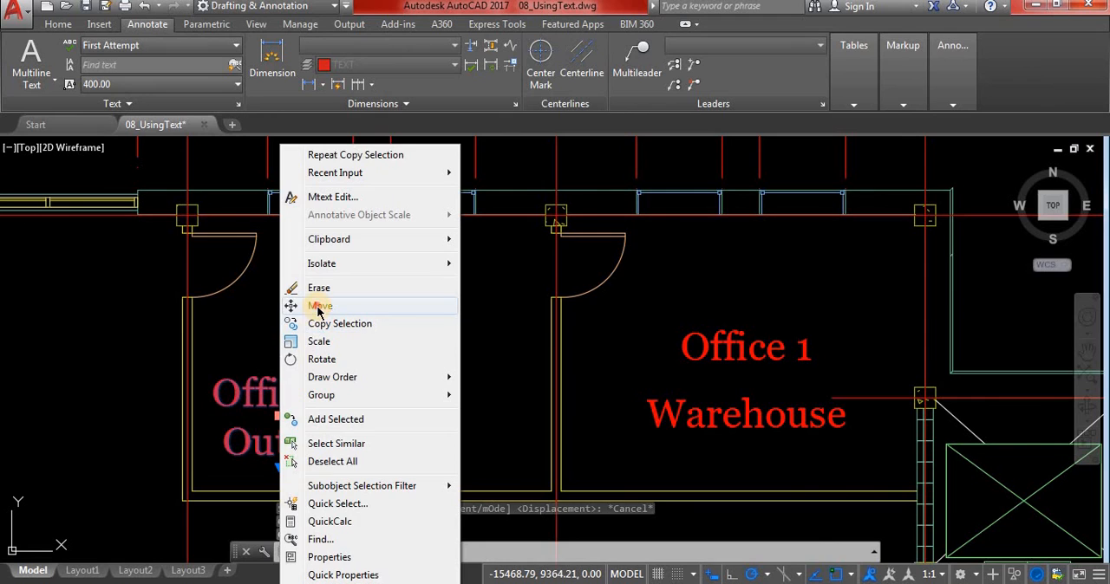
pyautogui.click(319, 308)
pyautogui.rightClick(415, 388)
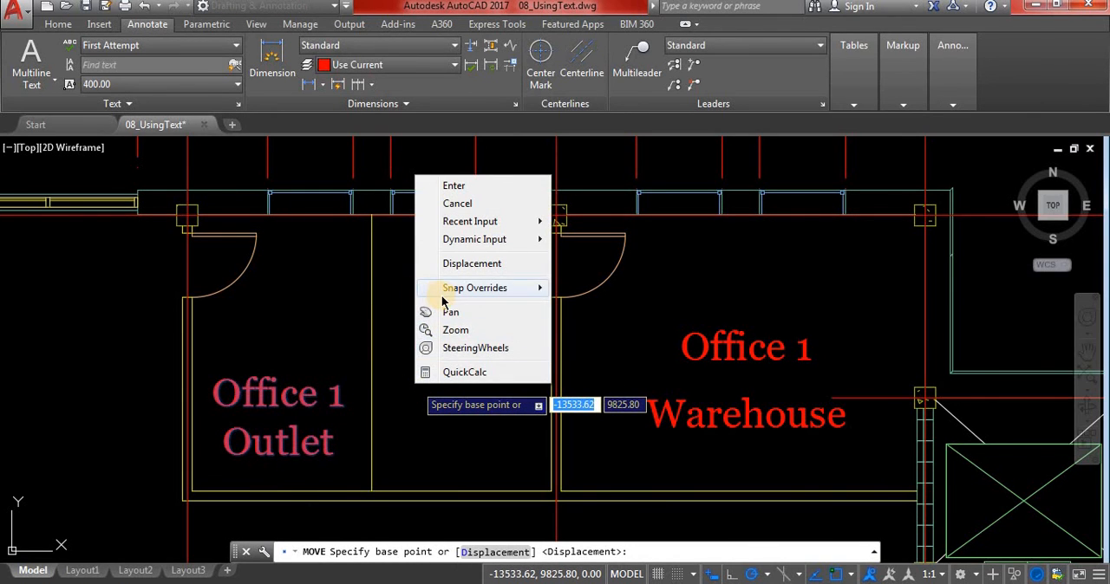
pyautogui.press('Escape')
pyautogui.press('Escape')
# Select the Office 1 Outlet label and save the drawing
pyautogui.click(280, 420)
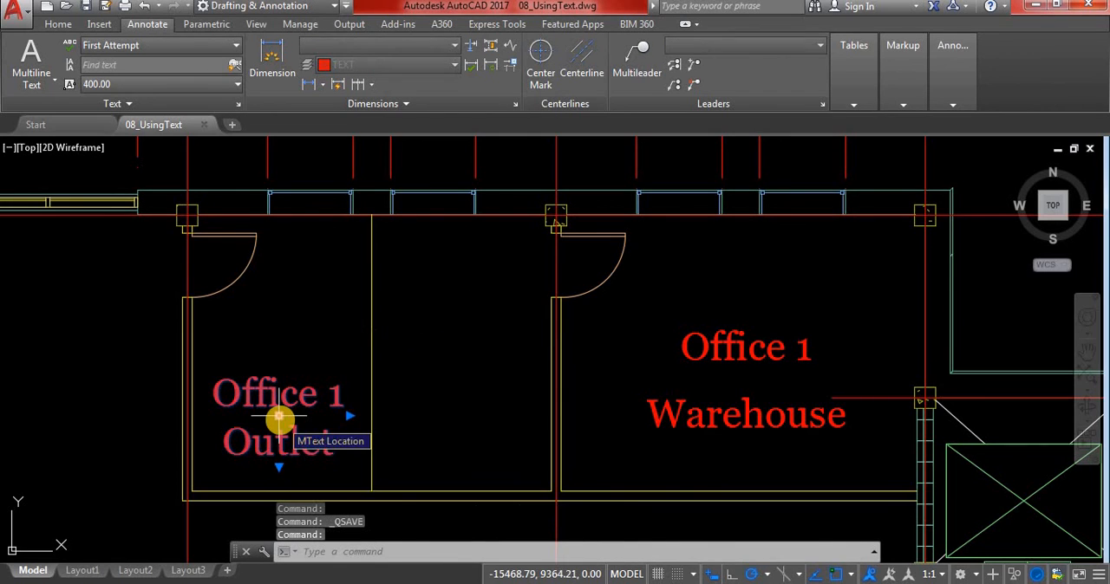
pyautogui.hotkey('ctrl', 's')
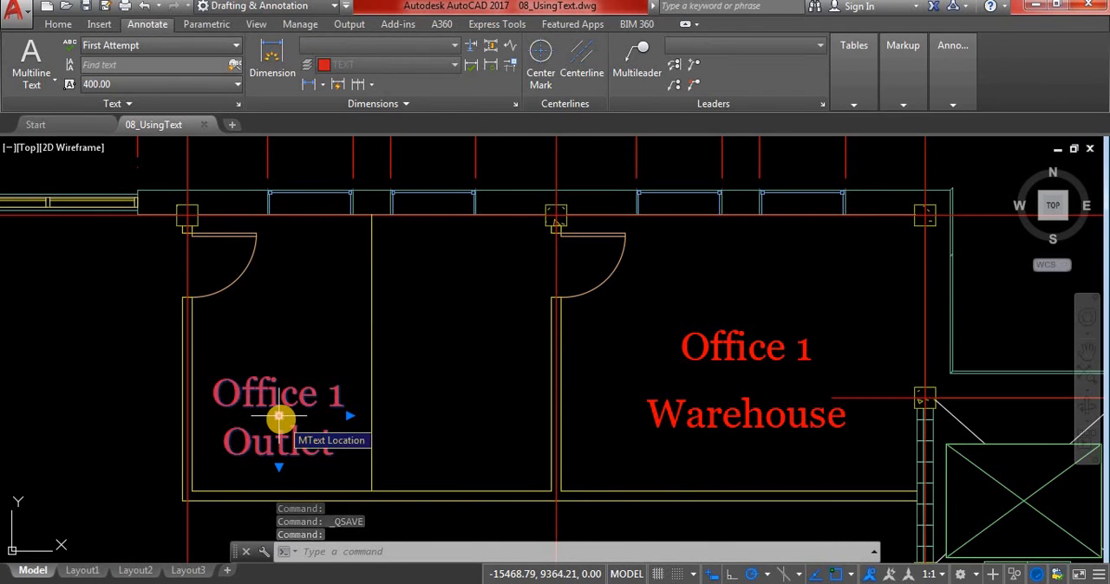
# Try shifting the Office 1 Outlet label about 2605 units horizontally into the adjacent room by its location grip, and undo the shift
pyautogui.click(280, 420)
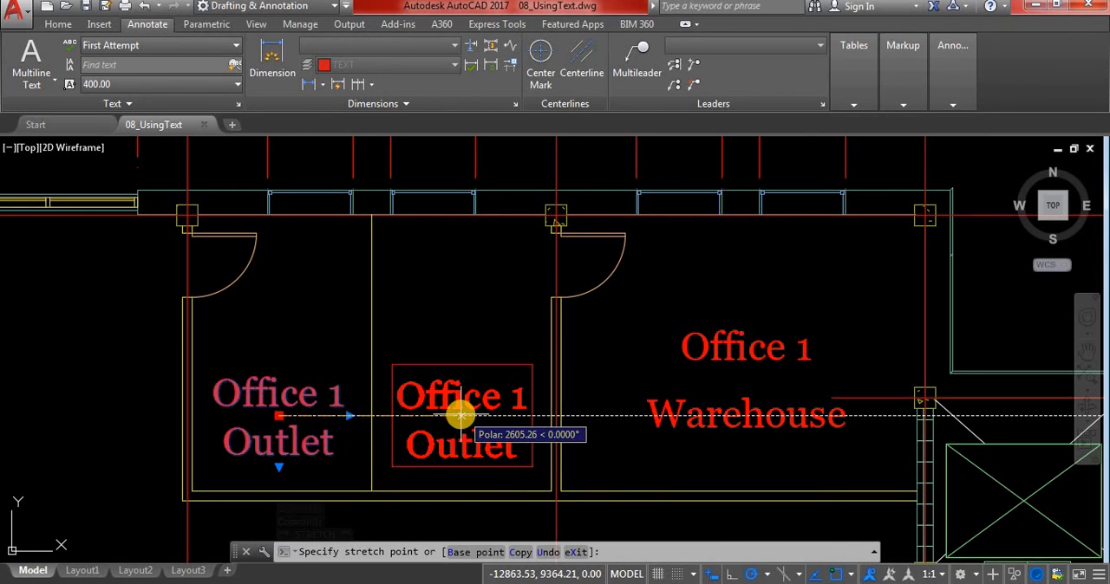
pyautogui.click(461, 416)
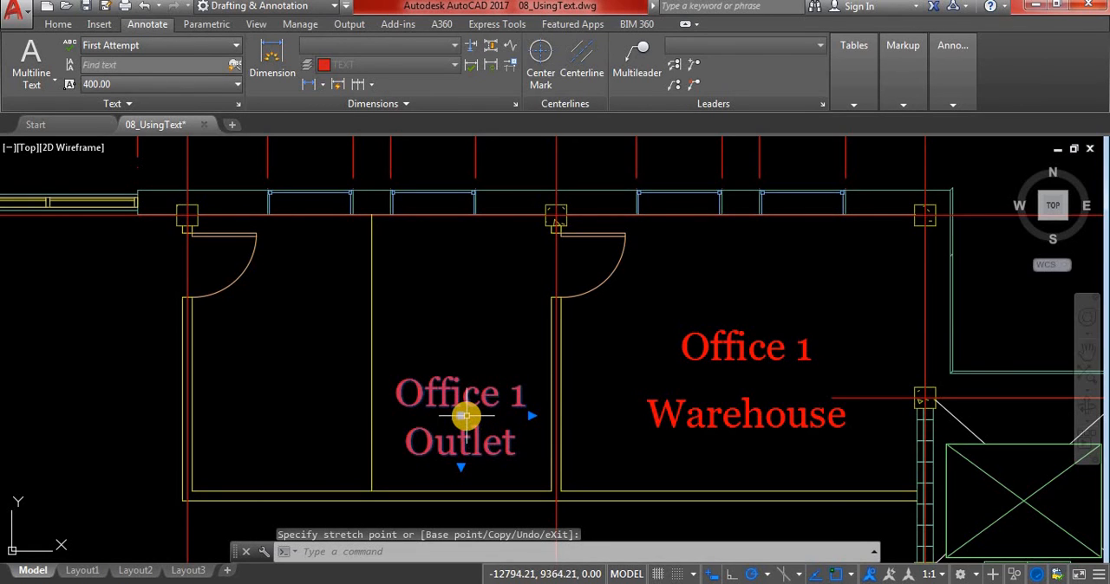
pyautogui.hotkey('ctrl', 'z')
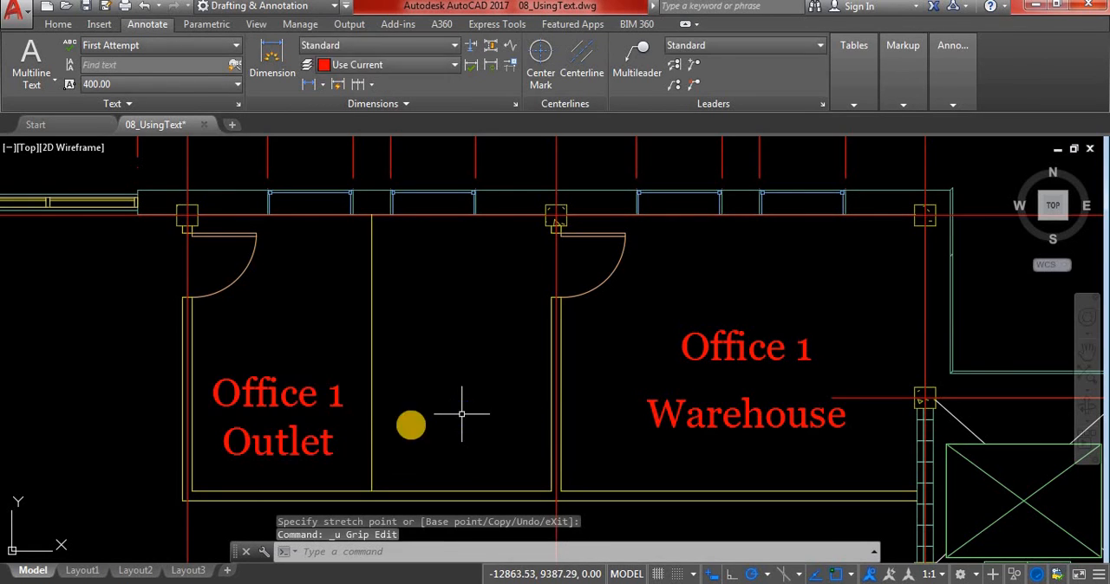
# Using grip Move with the Copy option, place a copy of the Office 1 Outlet label about 2605 units east in the adjacent room
pyautogui.click(272, 397)
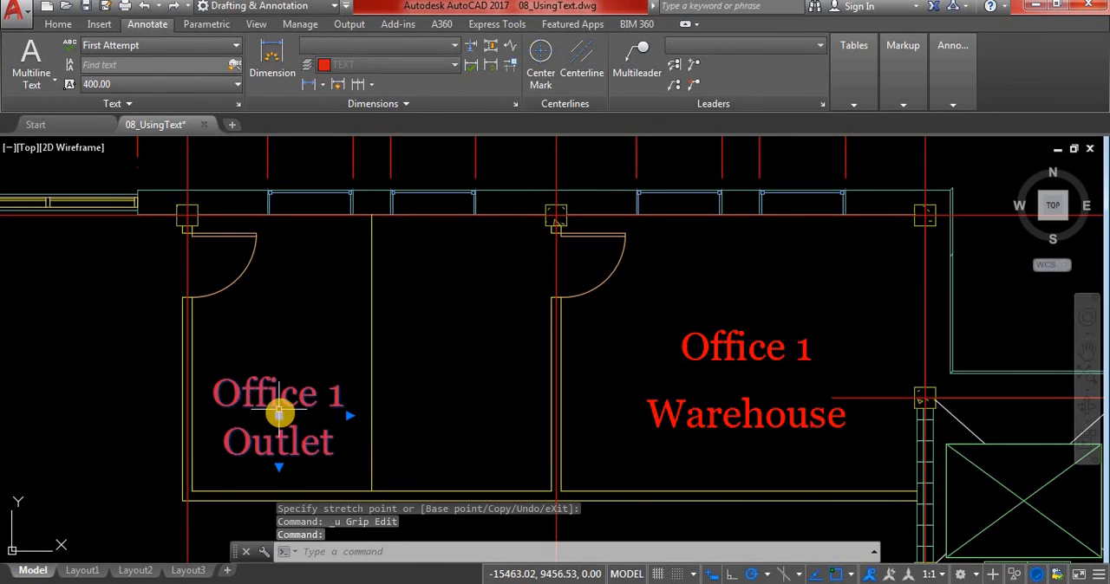
pyautogui.press('space')
pyautogui.press('Escape')
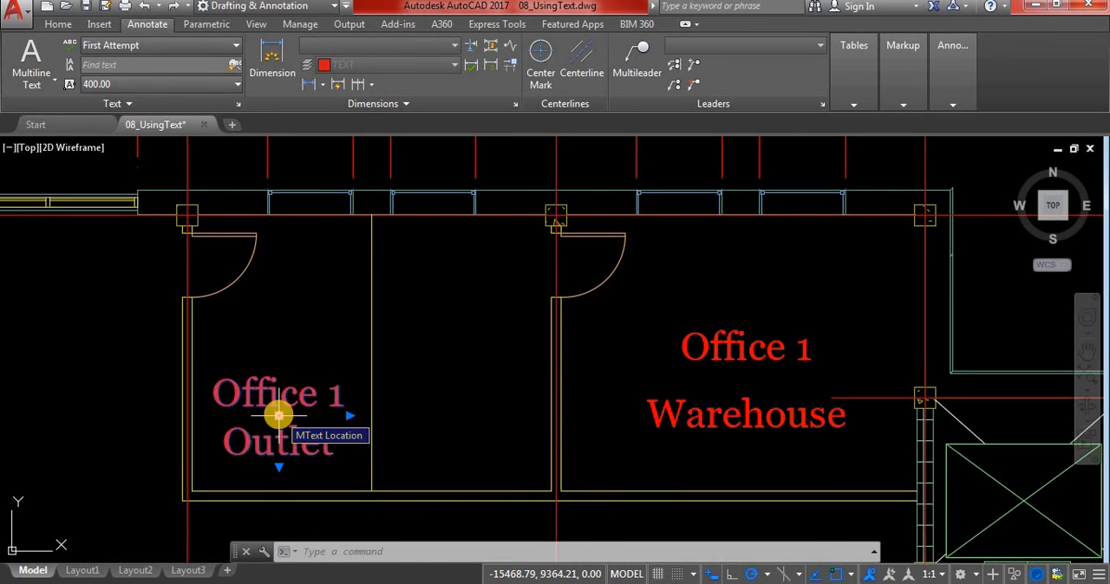
pyautogui.click(279, 416)
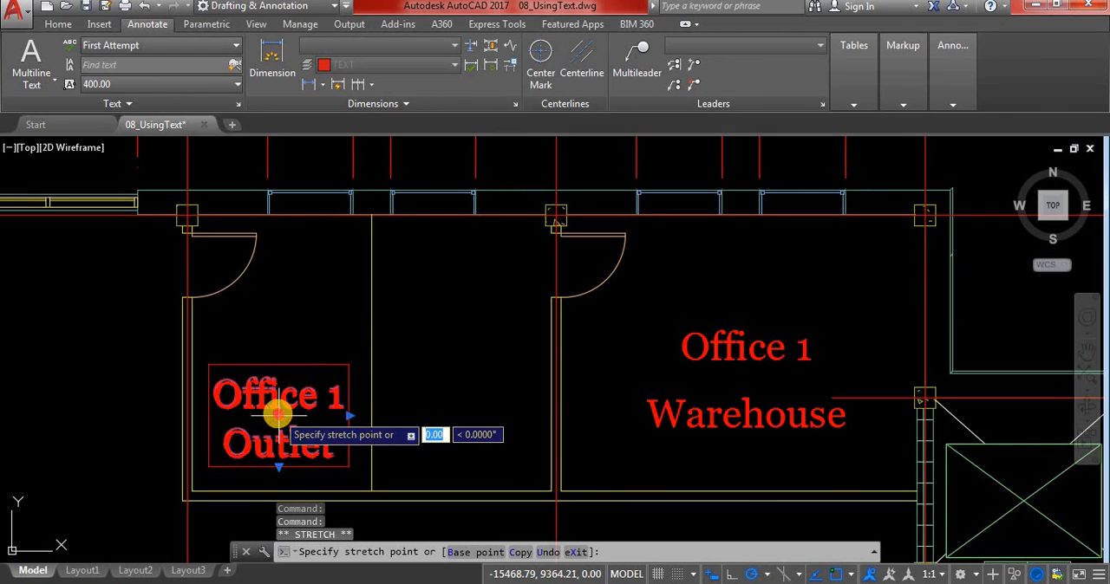
pyautogui.rightClick(278, 417)
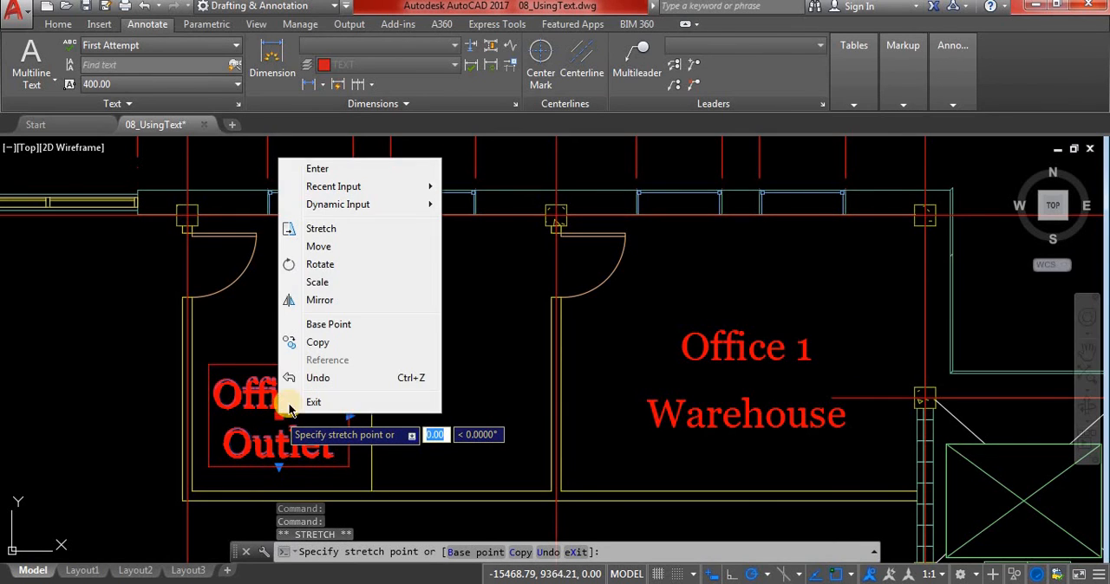
pyautogui.click(320, 248)
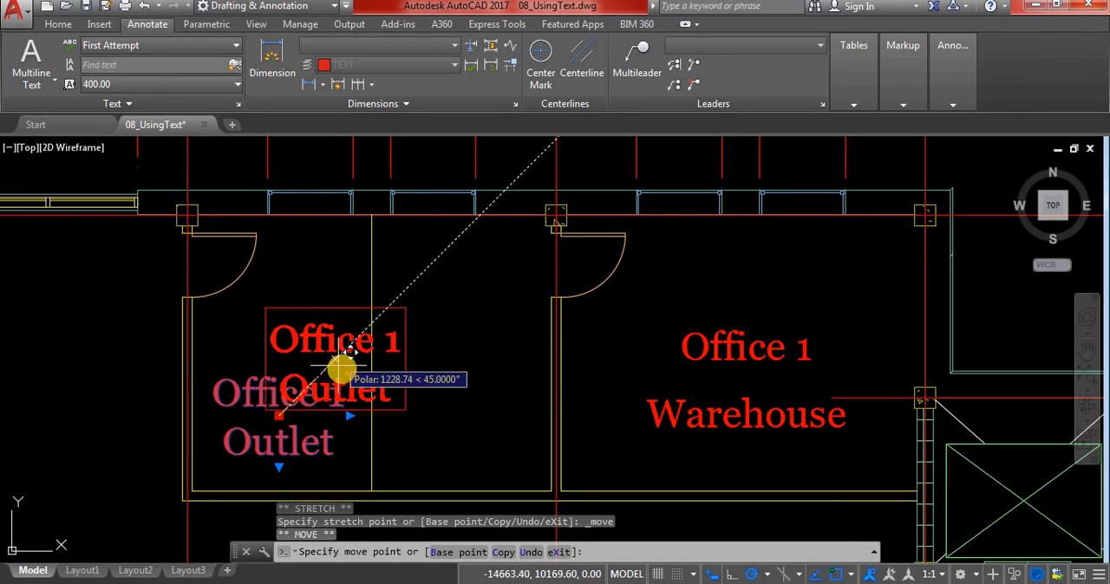
pyautogui.rightClick(393, 371)
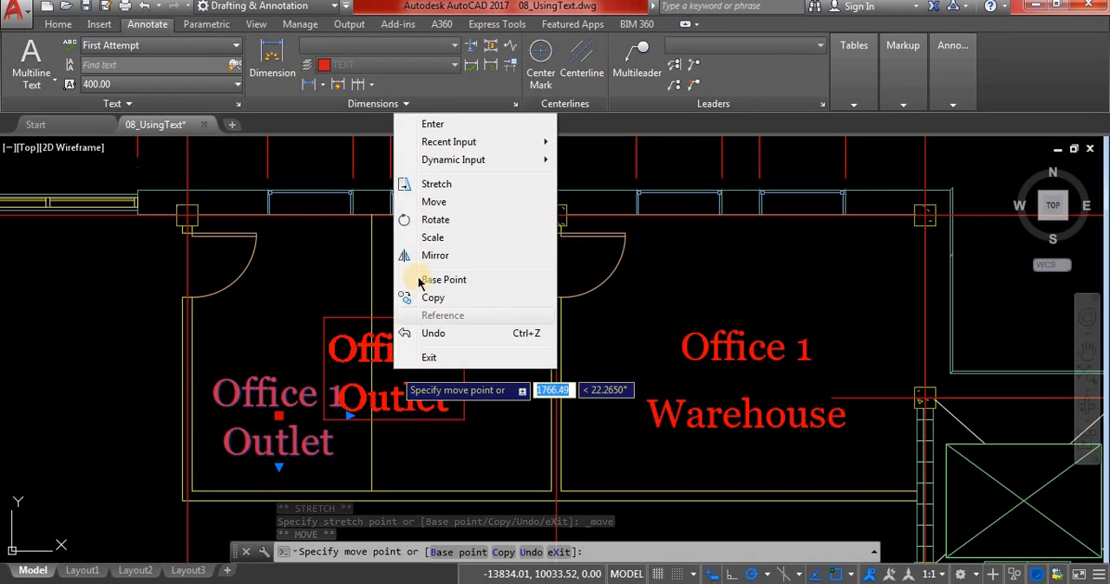
pyautogui.click(427, 295)
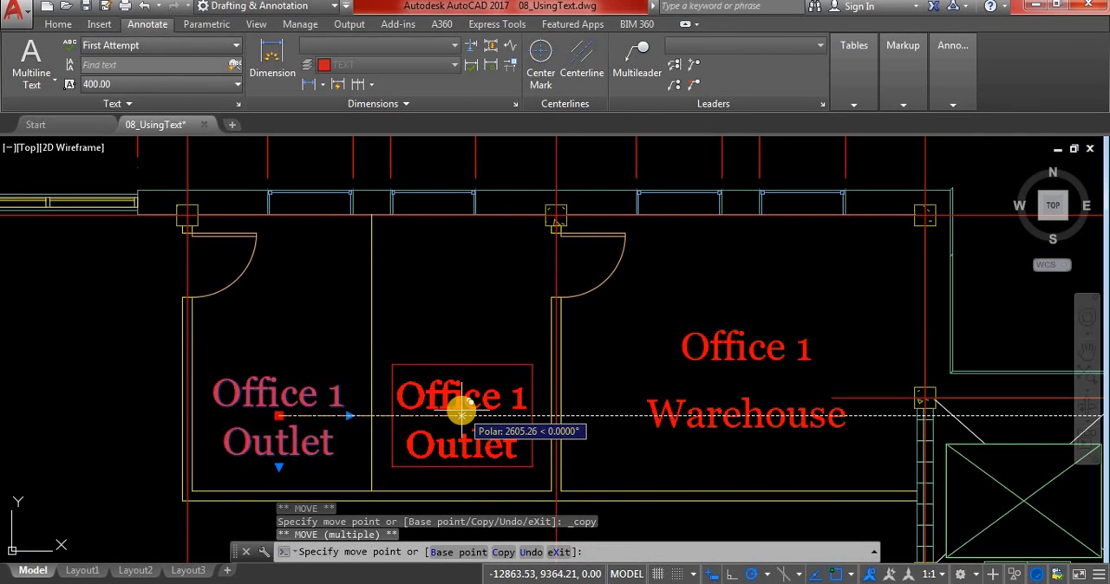
pyautogui.click(462, 414)
pyautogui.press('Escape')
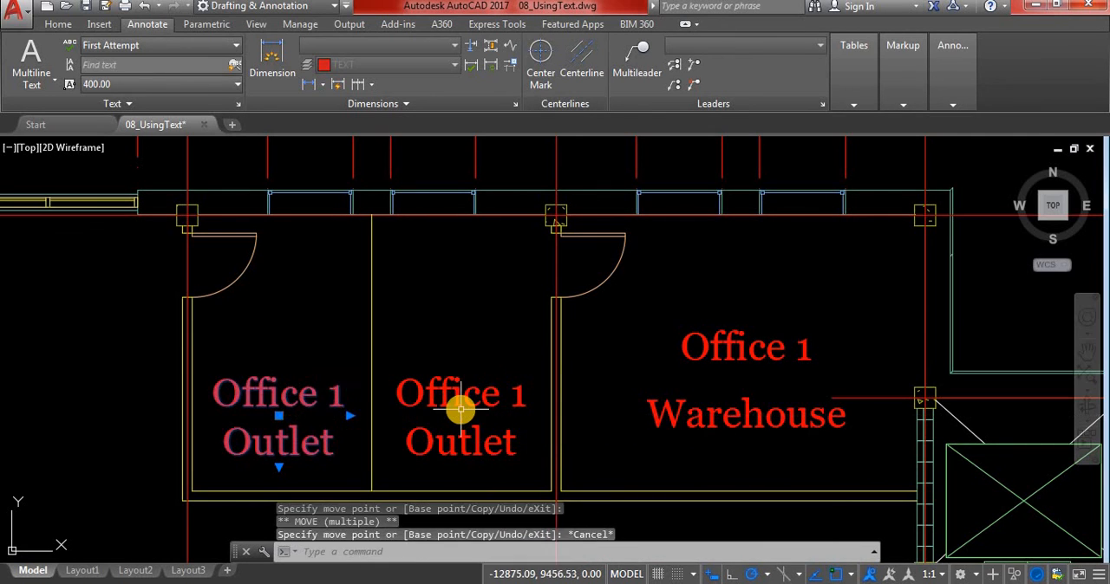
pyautogui.press('Escape')
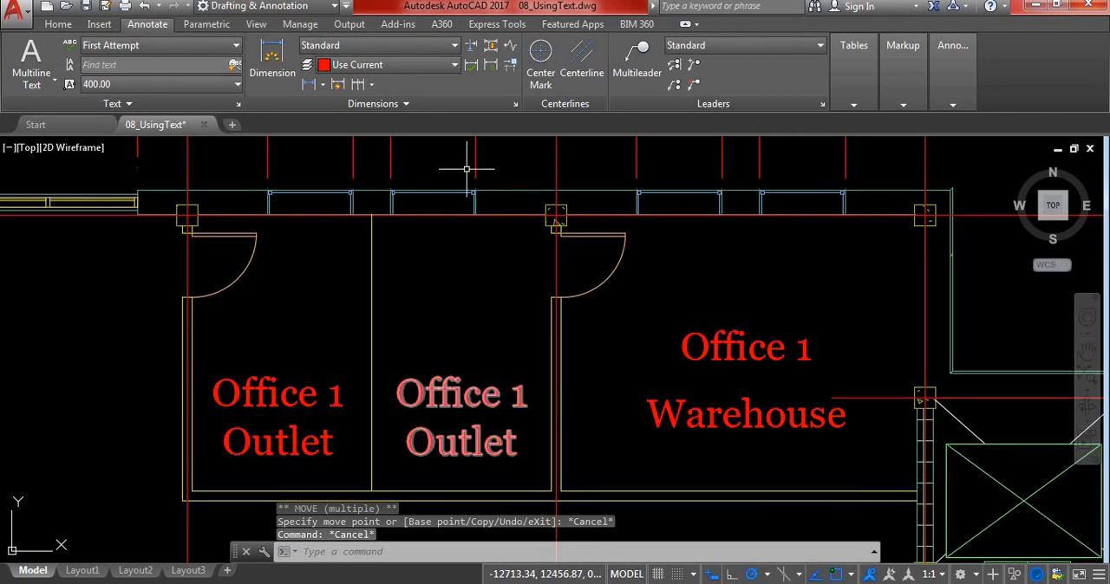
# Open the copied label in the room east of the Office 1 Outlet room for editing and change its first line to Office 2
pyautogui.click(459, 396)
pyautogui.doubleClick(460, 396)
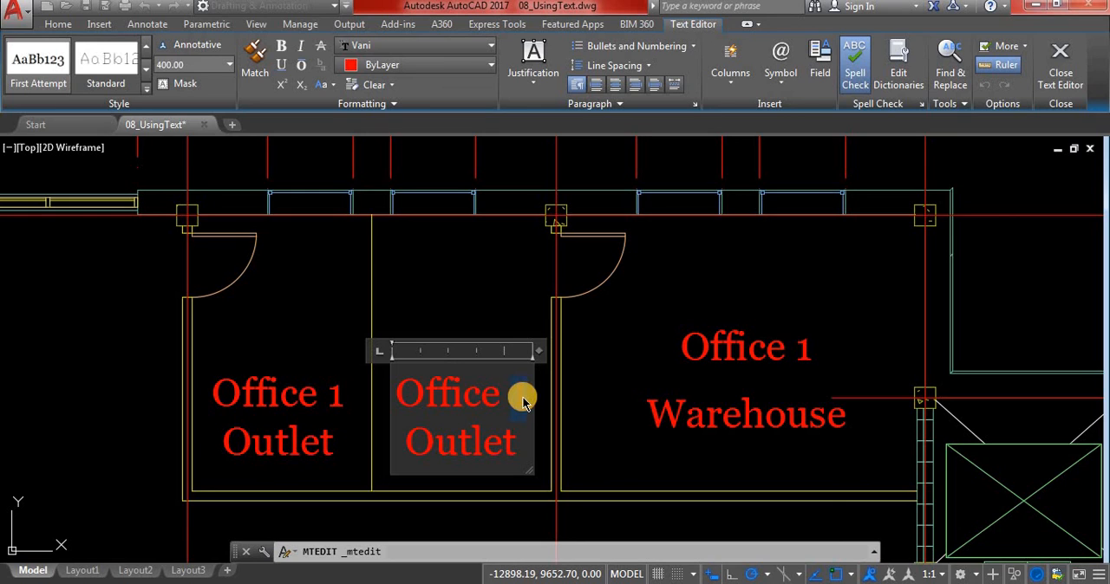
pyautogui.write('2')
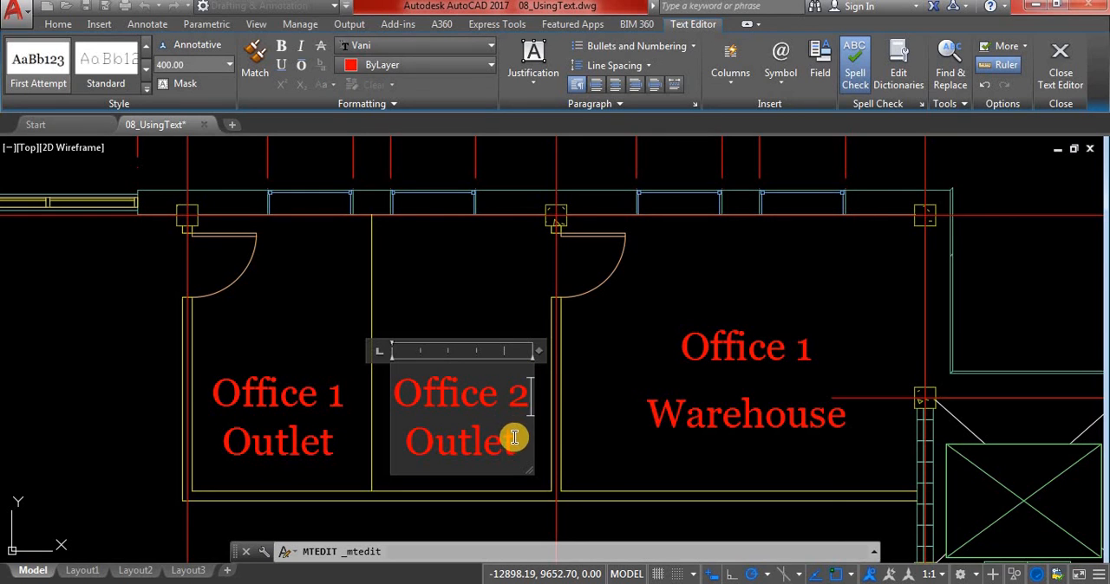
# Select both lines of the Office 2 Outlet label, try Top Right justification, and restore Middle Center
pyautogui.moveTo(515, 442); pyautogui.dragTo(426, 438)
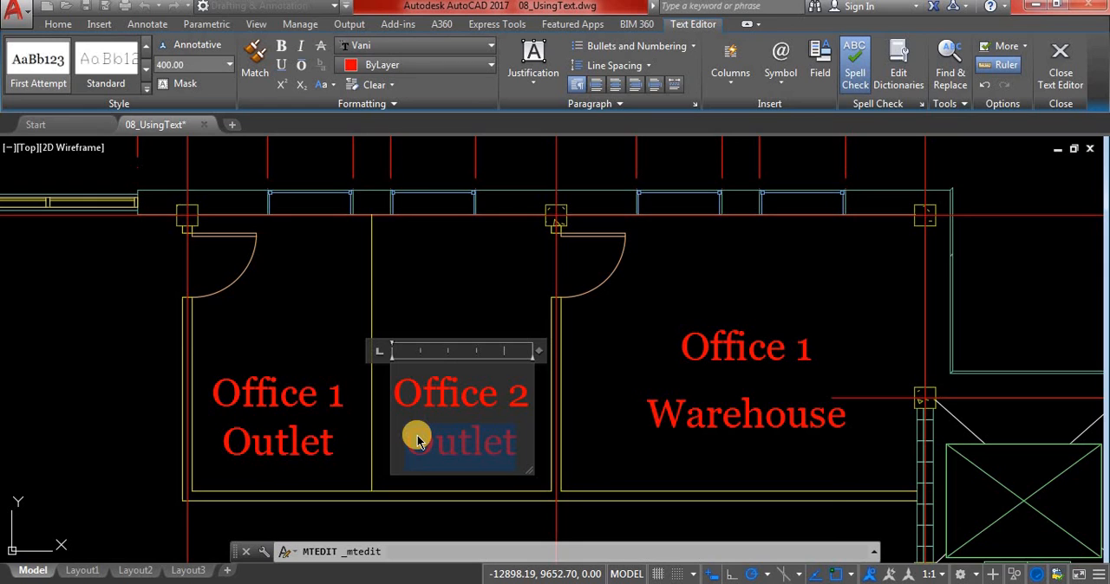
pyautogui.click(506, 443)
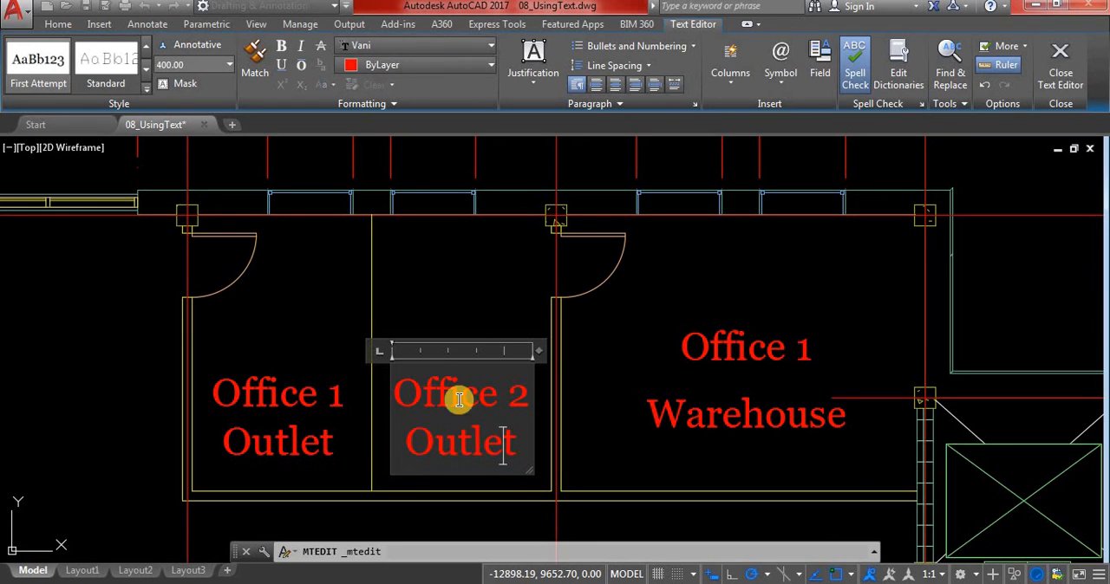
pyautogui.moveTo(509, 443); pyautogui.dragTo(410, 392)
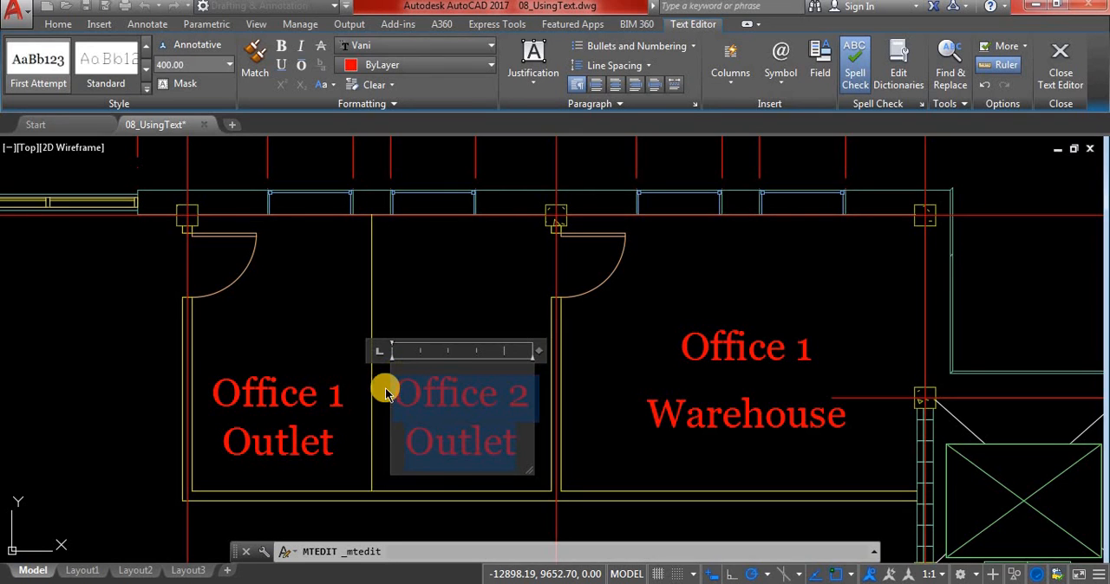
pyautogui.click(488, 437)
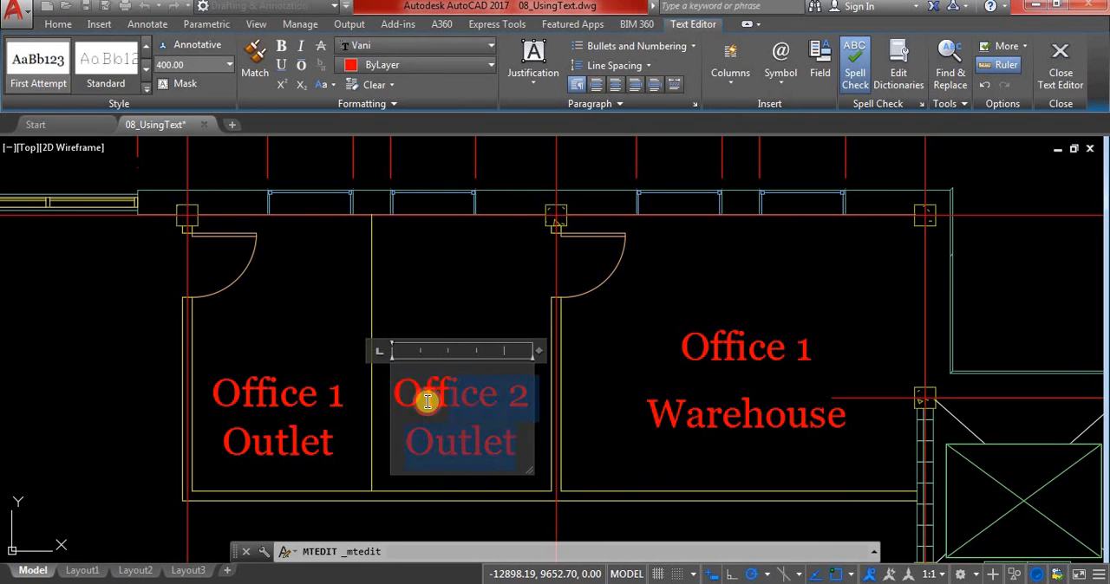
pyautogui.click(538, 76)
pyautogui.click(550, 146)
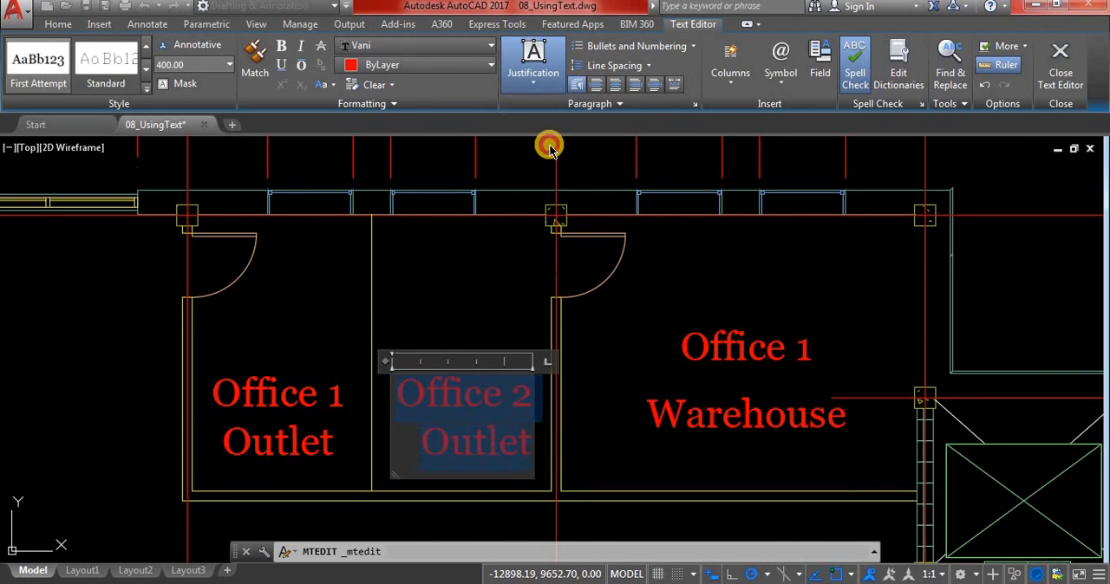
pyautogui.click(531, 75)
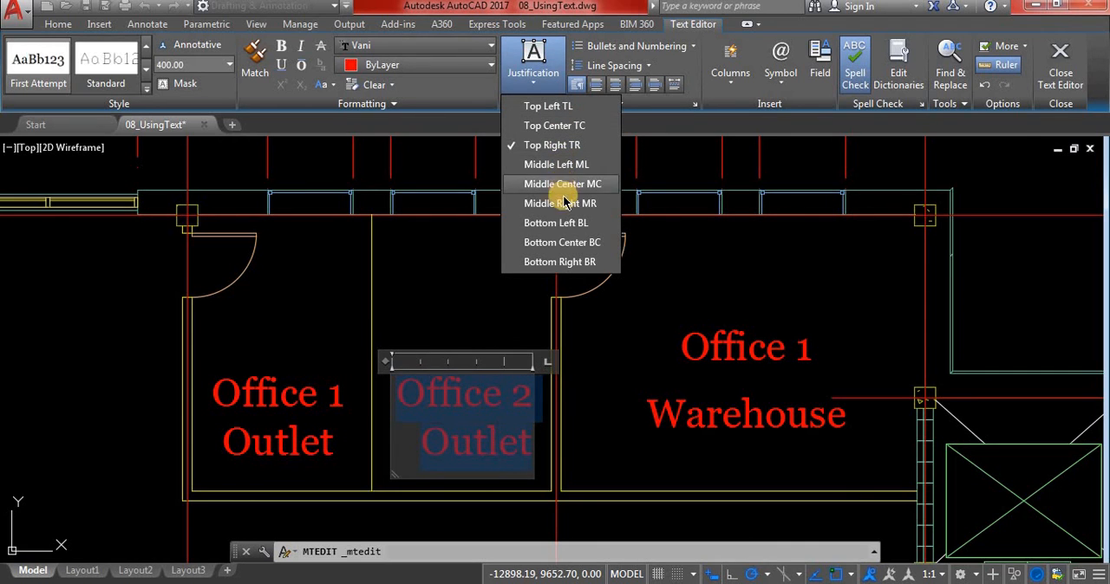
pyautogui.click(560, 183)
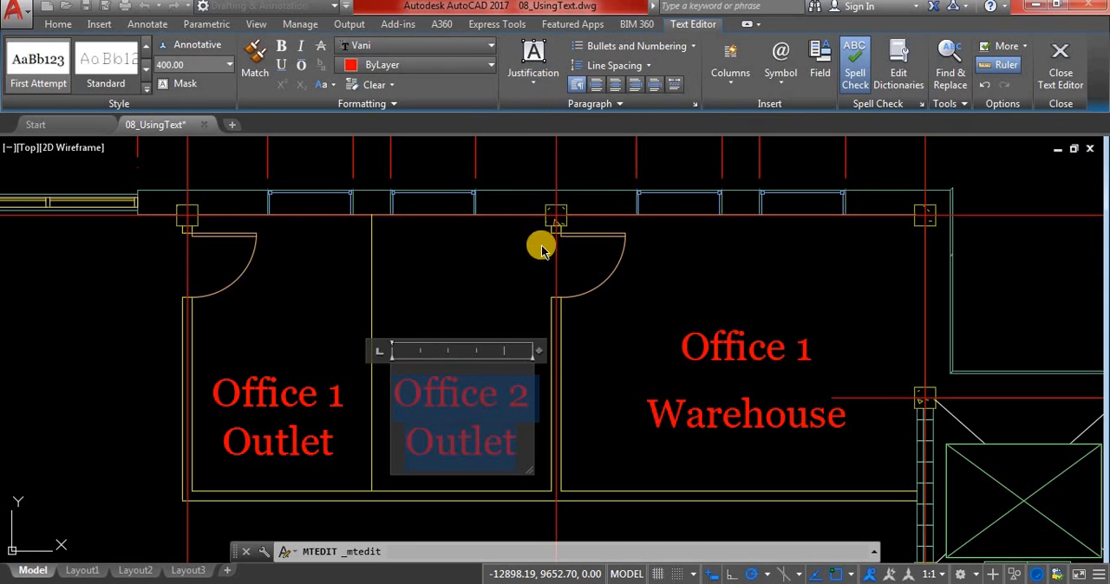
# Try Middle Right and Bottom Left justification on the Office 2 Outlet text, and return it to Middle Center
pyautogui.click(534, 82)
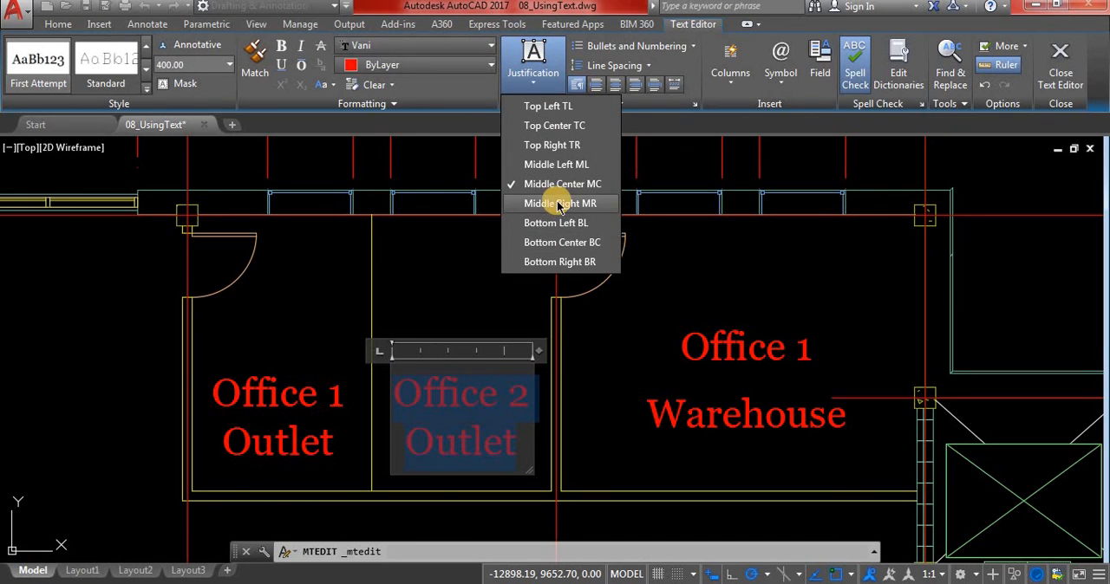
pyautogui.click(559, 203)
pyautogui.click(530, 74)
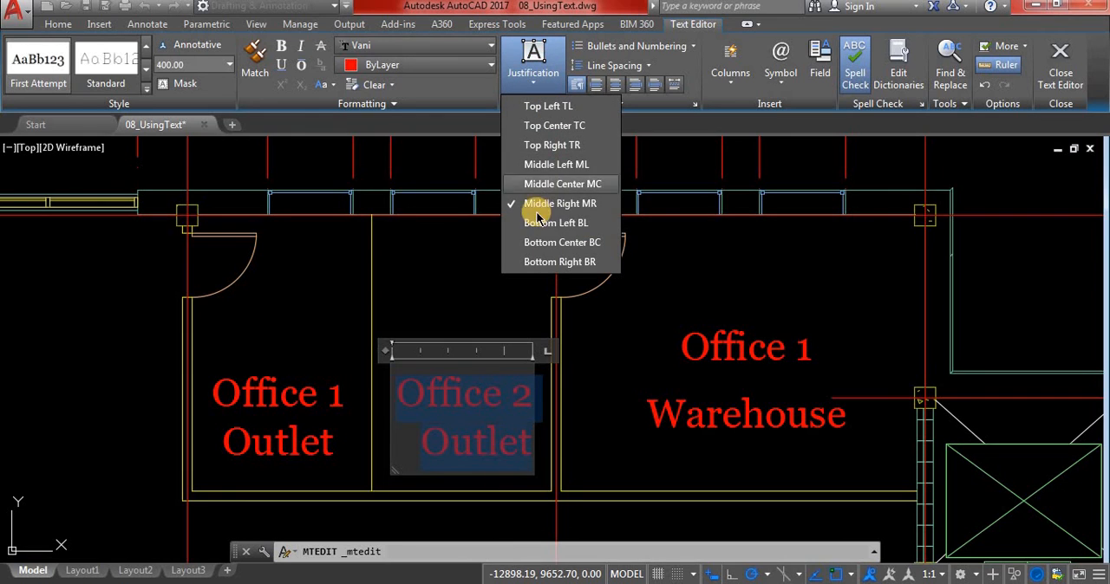
pyautogui.click(546, 224)
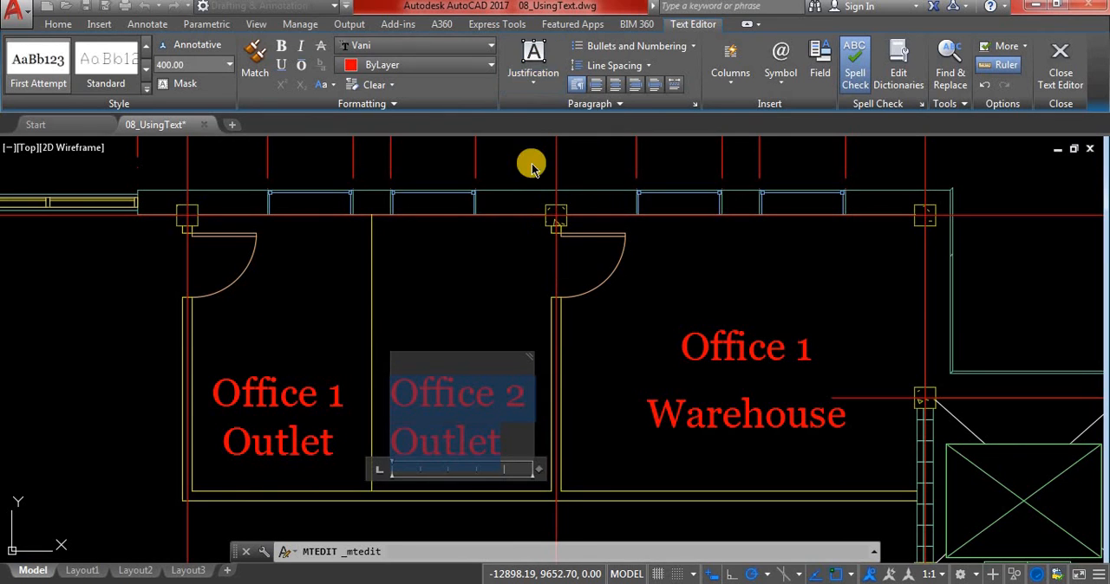
pyautogui.click(532, 62)
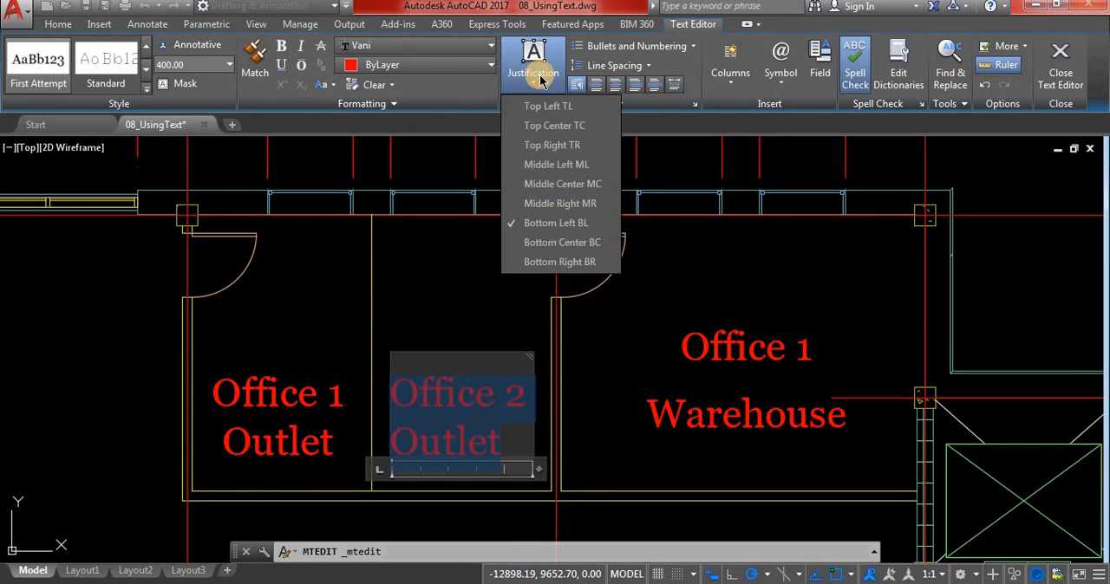
pyautogui.click(564, 183)
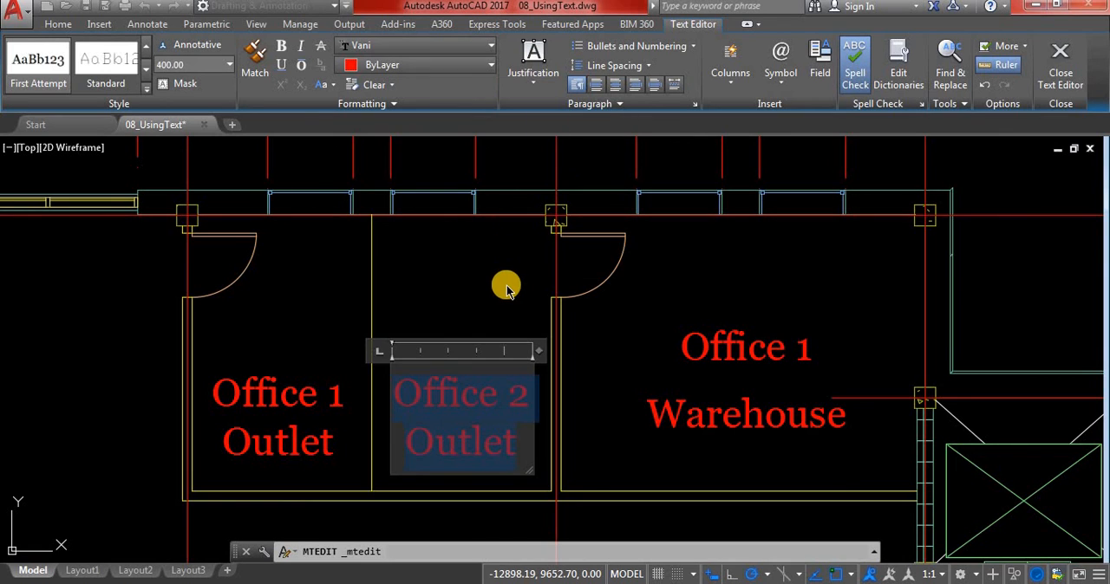
# Undo a trial deletion of the Office 2 Outlet text and finish editing the label
pyautogui.press('Delete')
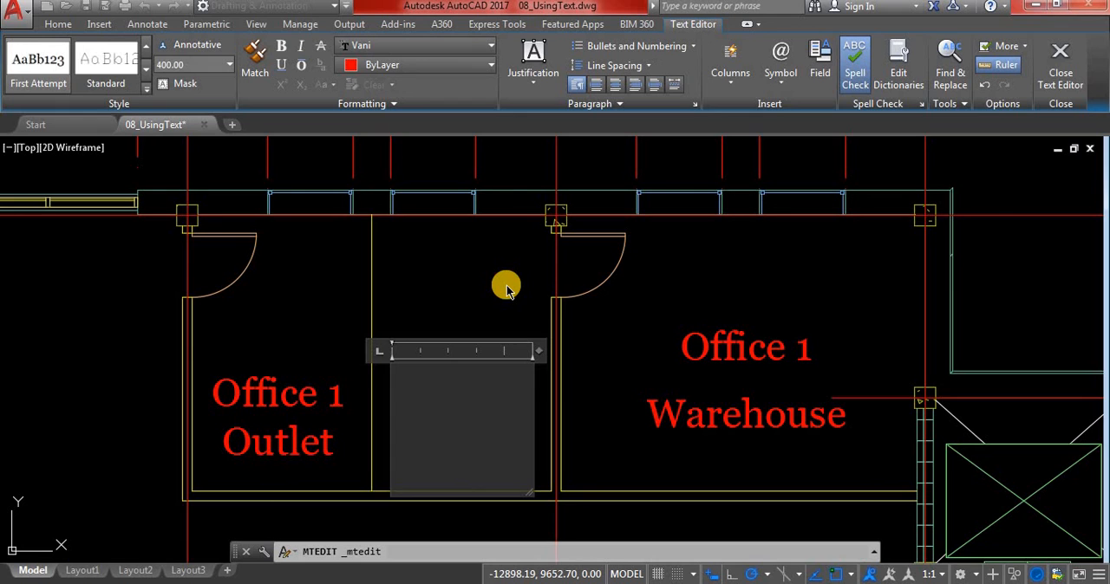
pyautogui.hotkey('ctrl', 'z')
pyautogui.click(508, 289)
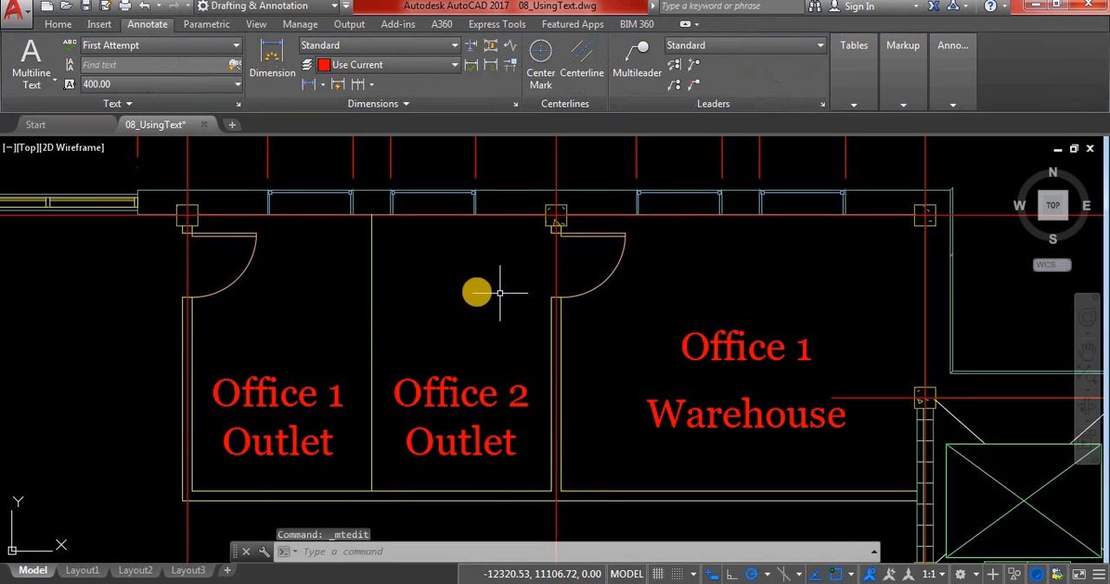